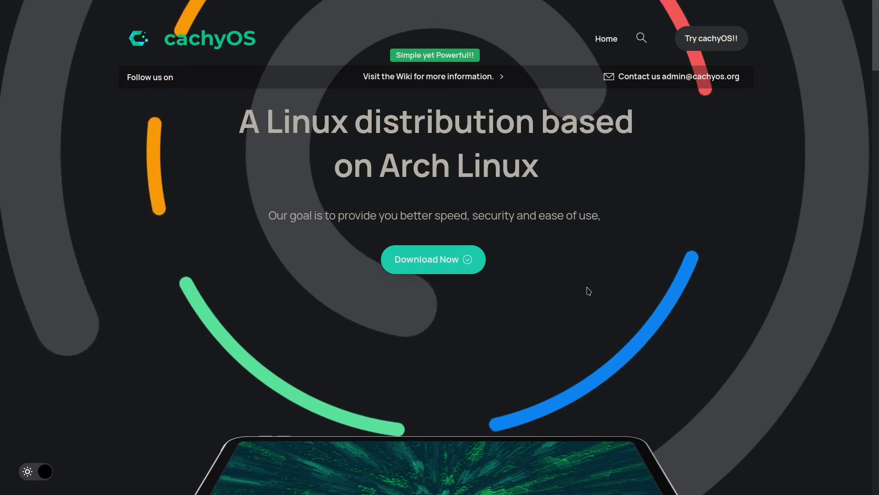
scroll(588, 291, down, 10)
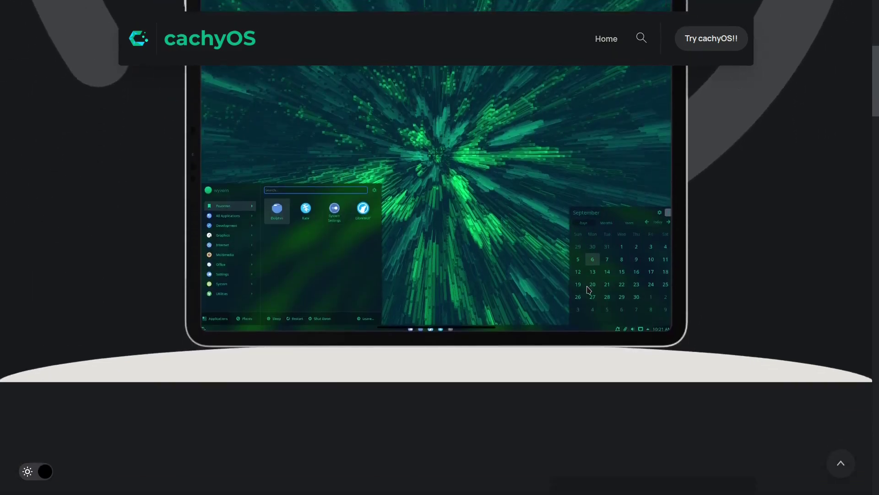
scroll(588, 288, down, 8)
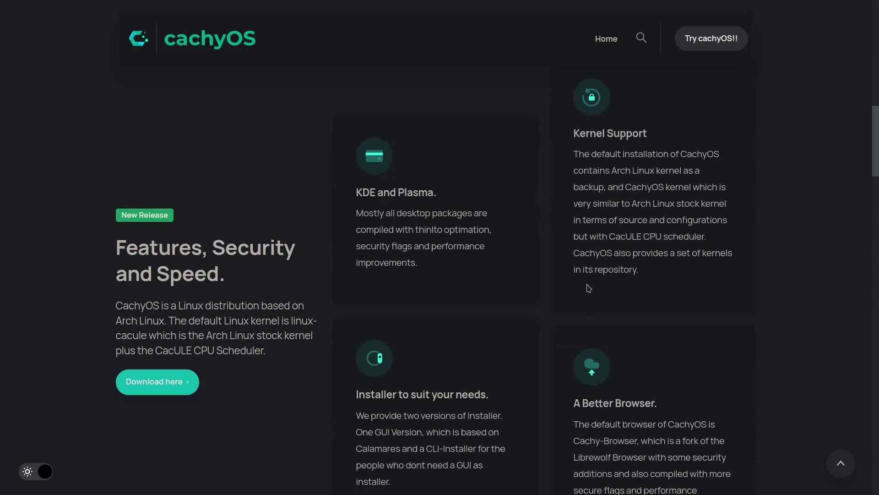
scroll(589, 288, down, 2)
scroll(212, 240, down, 2)
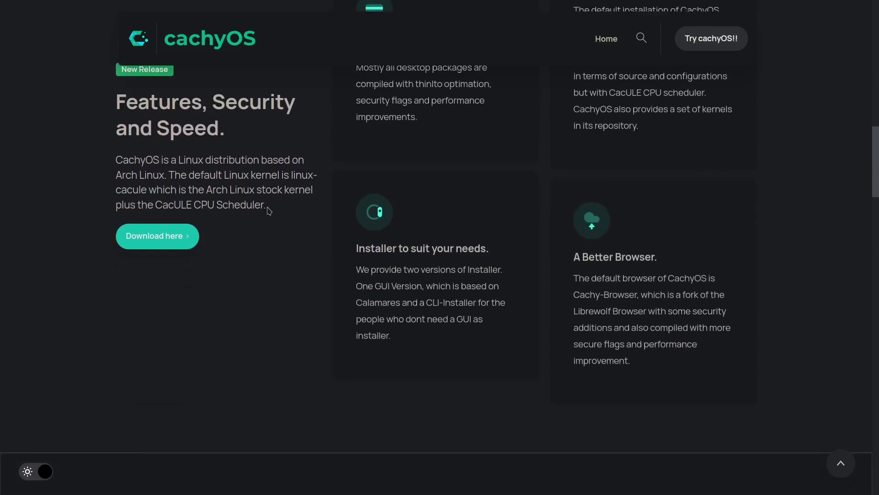
scroll(645, 270, down, 1)
scroll(645, 270, down, 5)
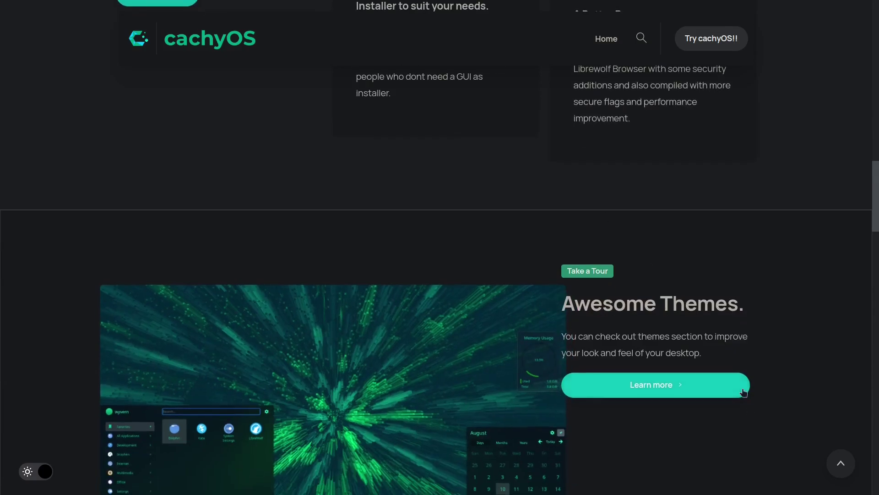
scroll(744, 393, down, 16)
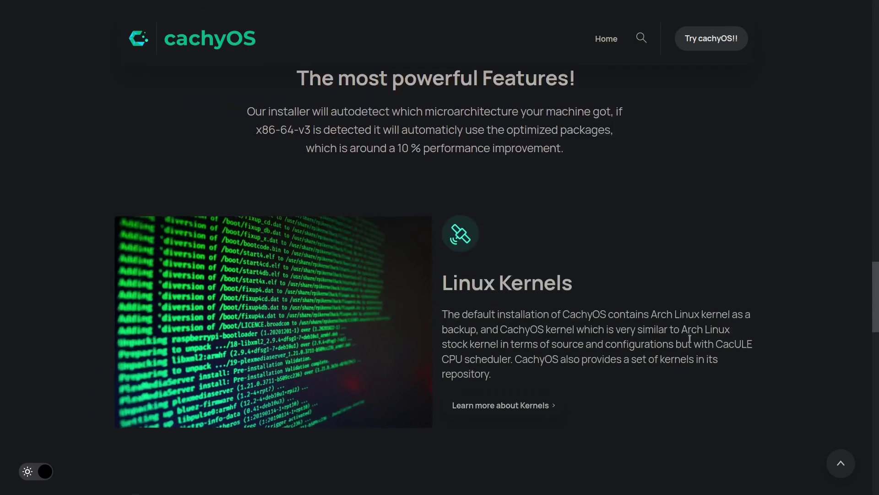
scroll(692, 343, down, 20)
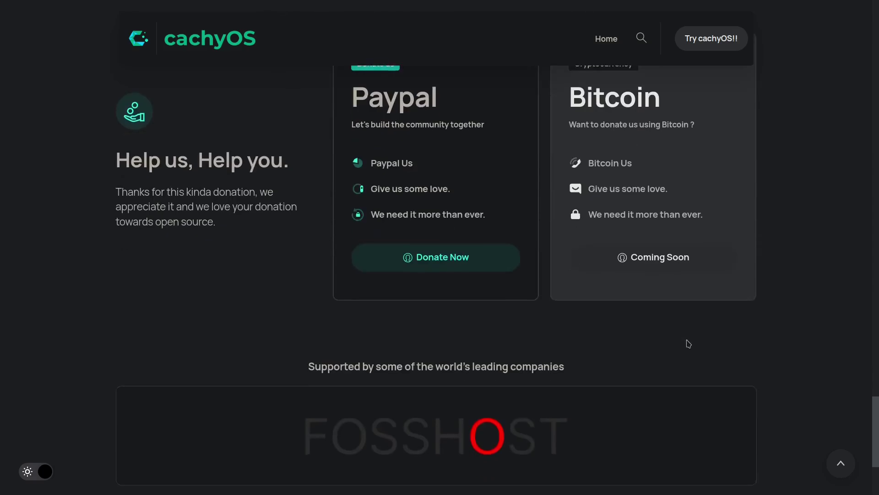
scroll(689, 343, down, 4)
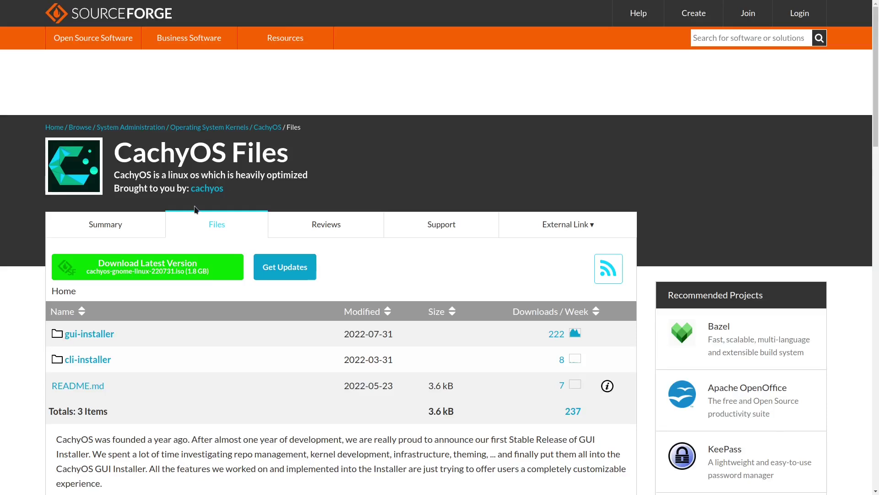
Step: Scroll the CachyOS README through its Features and Desktop Environments lists (KDE-Plasma, GNOME, Xfce)
scroll(256, 309, down, 4)
scroll(257, 308, down, 2)
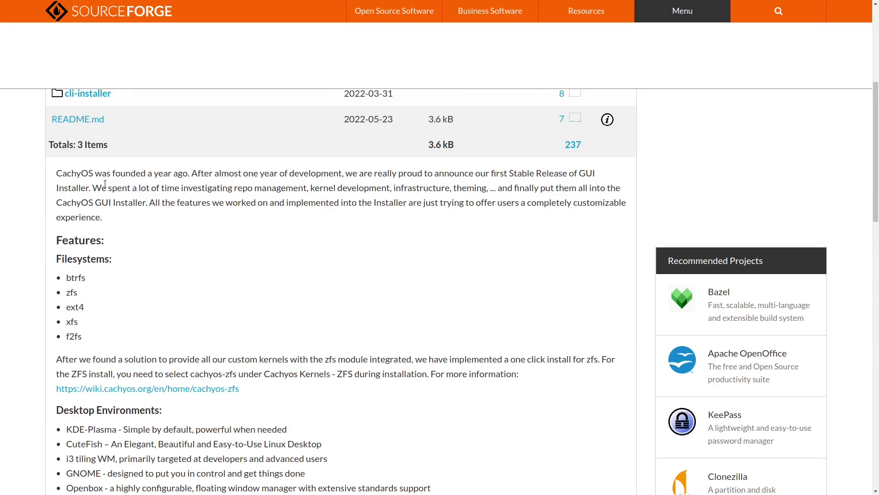
scroll(117, 190, down, 2)
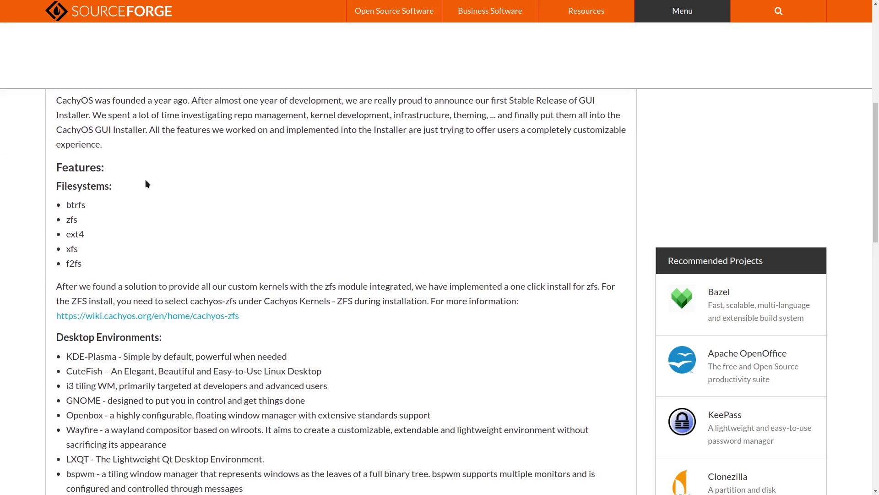
scroll(147, 183, down, 1)
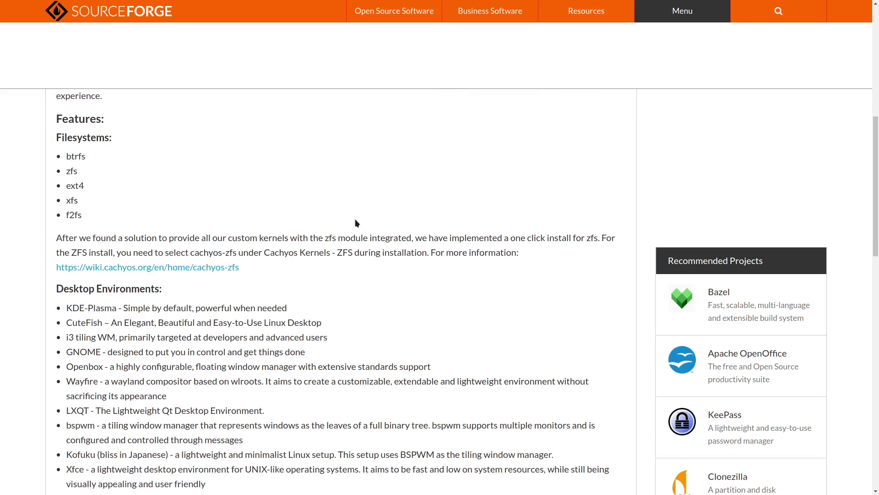
scroll(356, 222, down, 2)
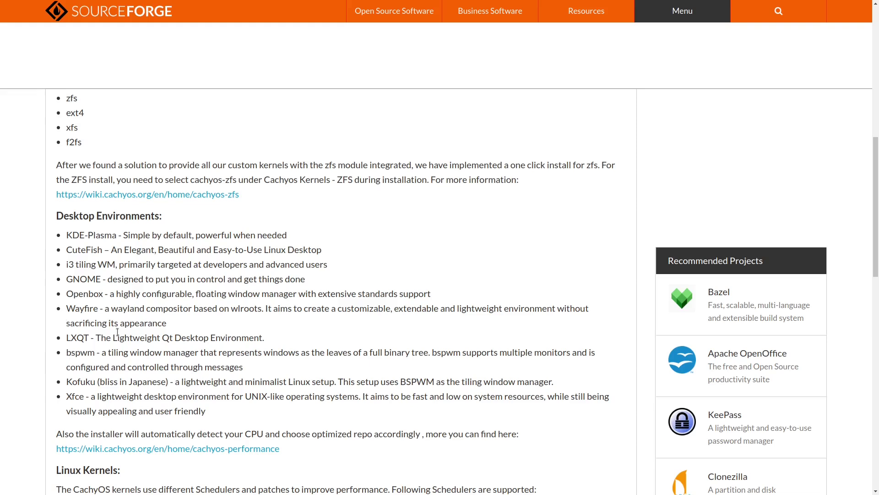
Step: Scroll down to the README's kernel and package manager notes, then back up
scroll(117, 332, down, 5)
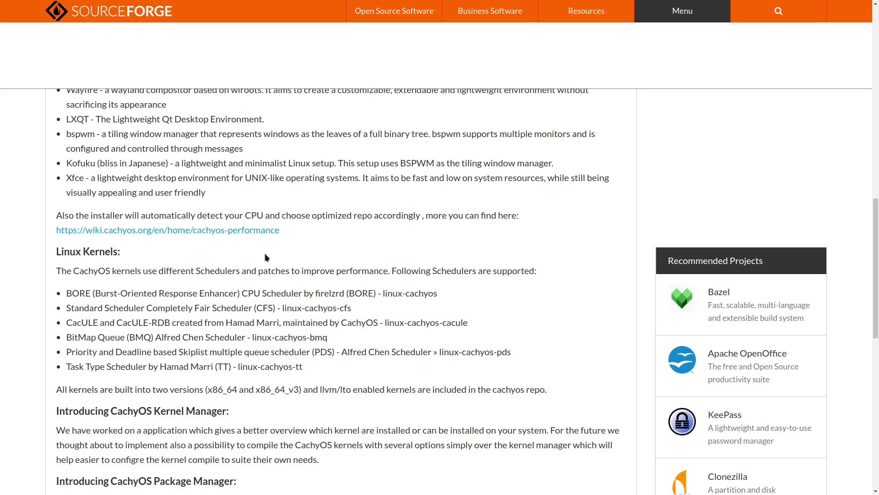
scroll(261, 255, down, 2)
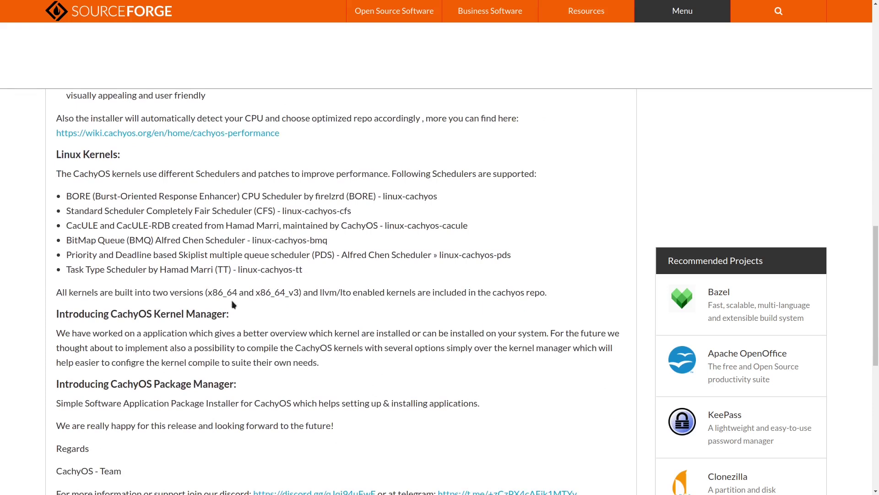
scroll(221, 307, down, 1)
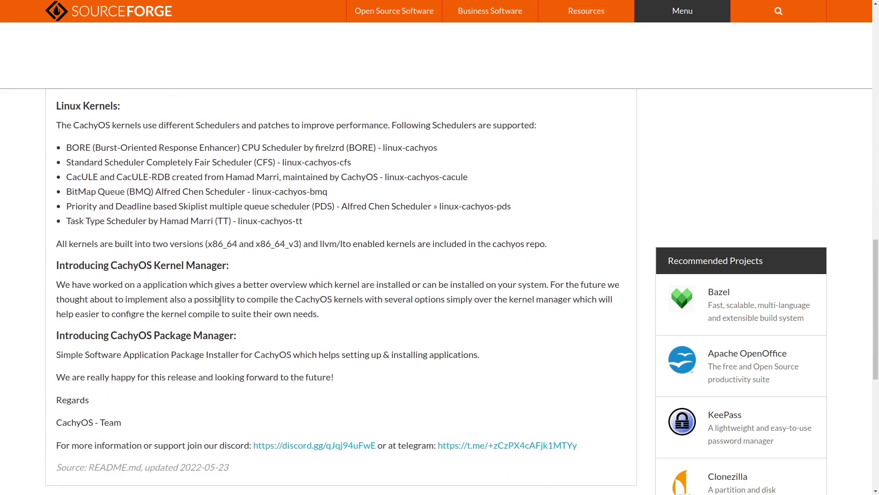
scroll(220, 301, down, 4)
scroll(218, 305, up, 15)
scroll(217, 302, up, 8)
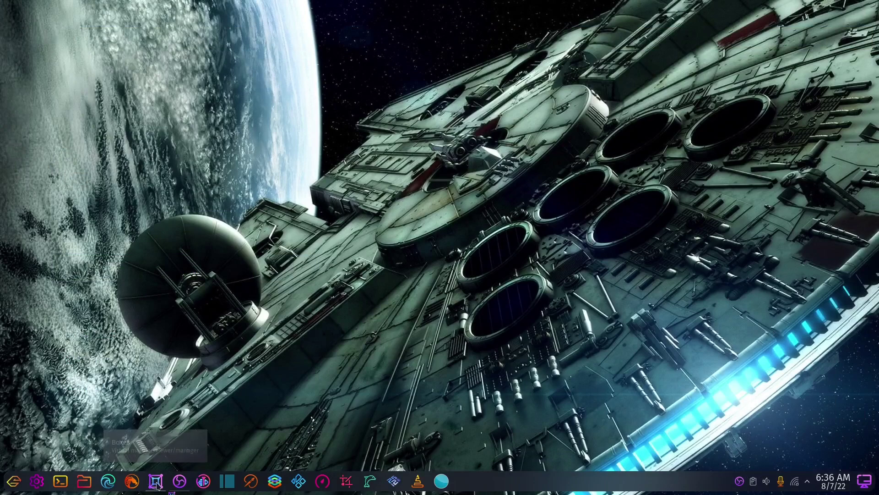
Step: Launch Boxes maximized and create a VM from Downloads' cachyos-gnome-linux-220731.iso (2.0 GiB RAM, 20.0 GiB disk)
click(156, 481)
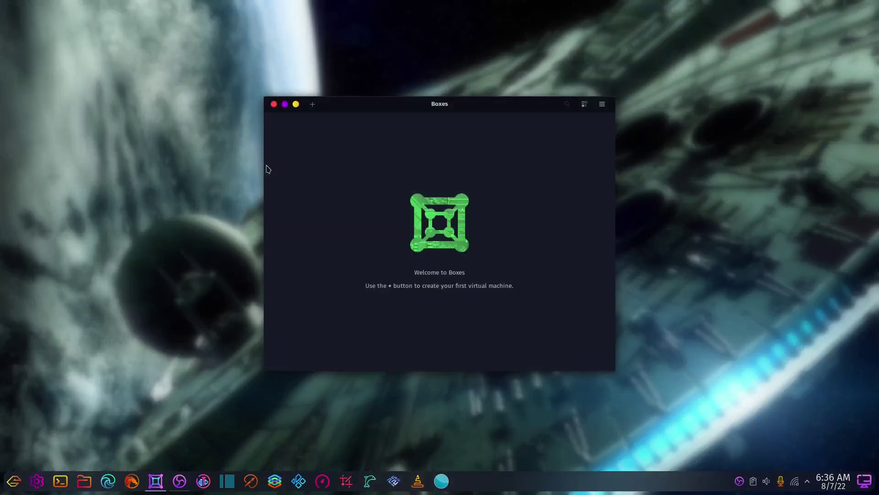
click(285, 104)
click(49, 8)
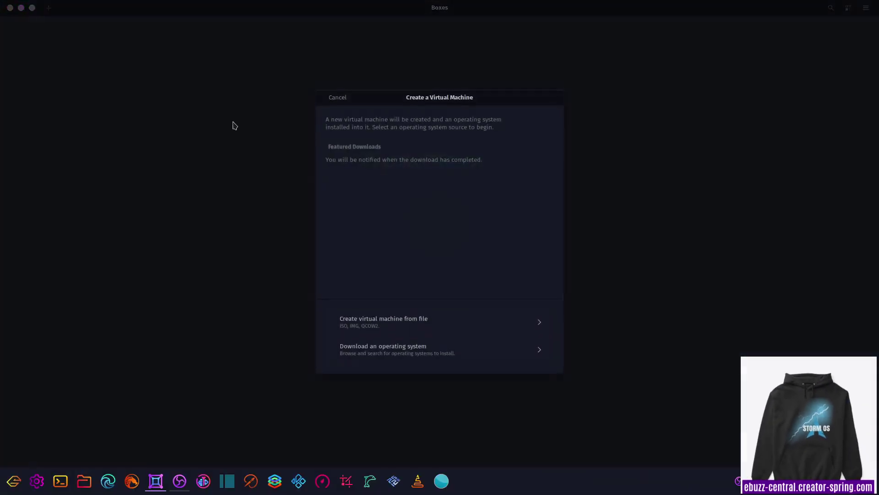
click(434, 330)
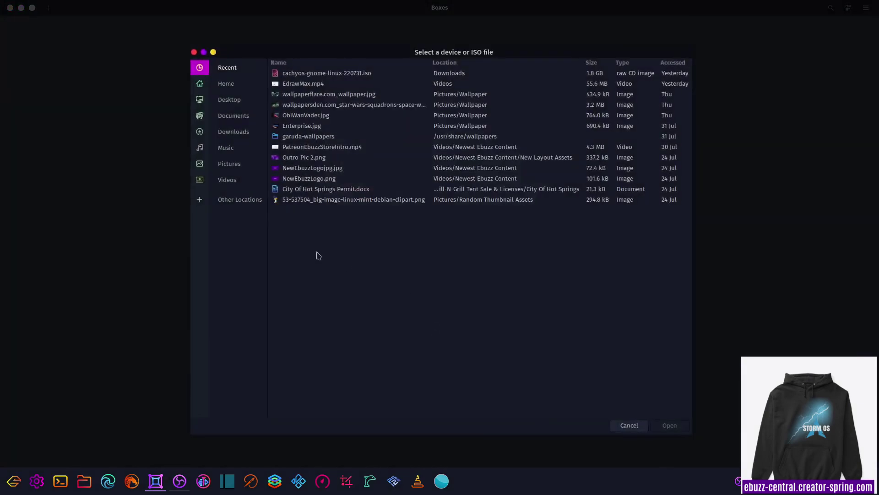
click(234, 132)
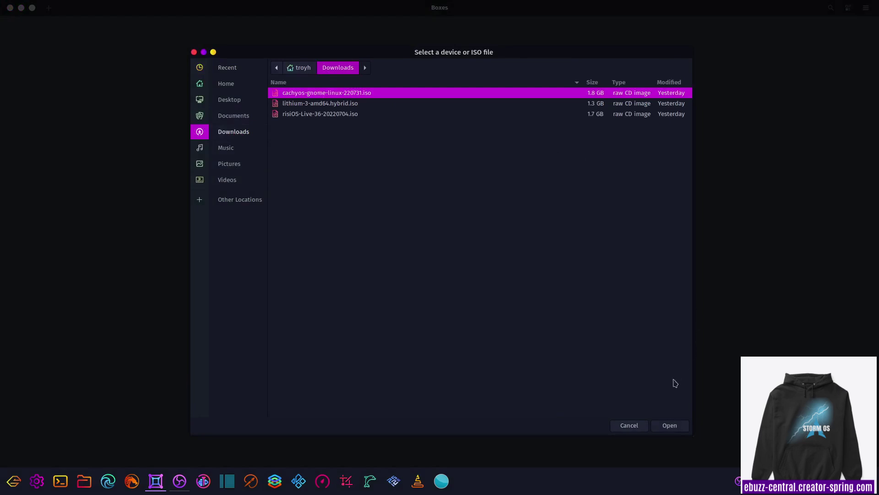
click(665, 423)
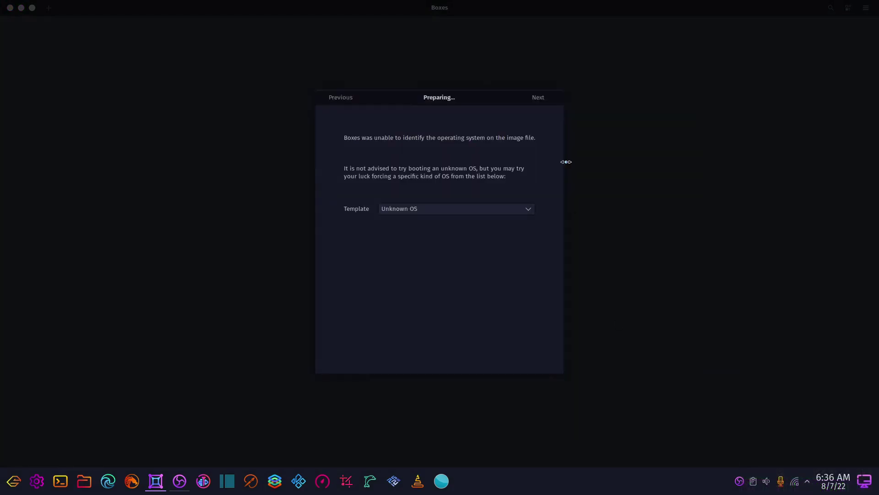
click(539, 98)
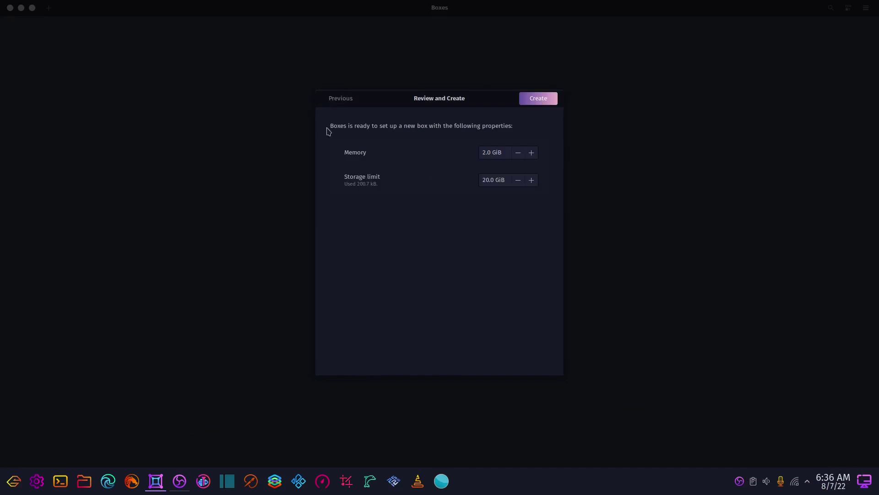
click(531, 104)
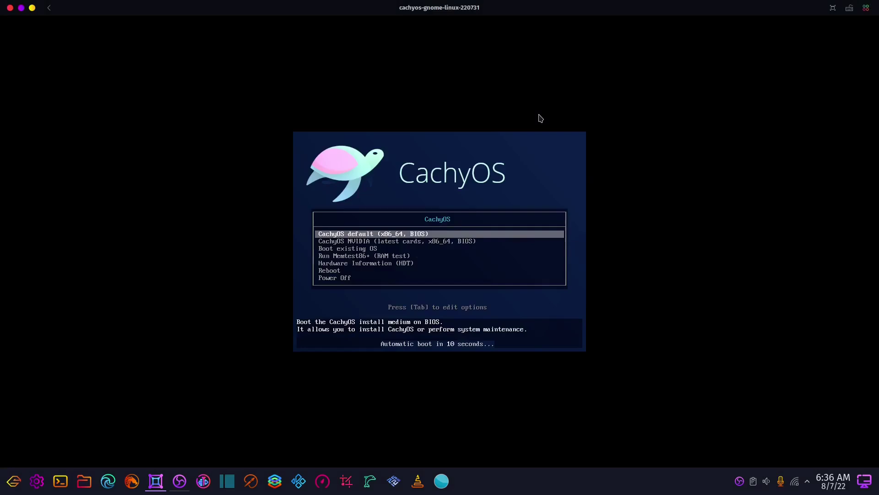
Step: Boot the default CachyOS live entry and switch the VM to fullscreen
key(Return)
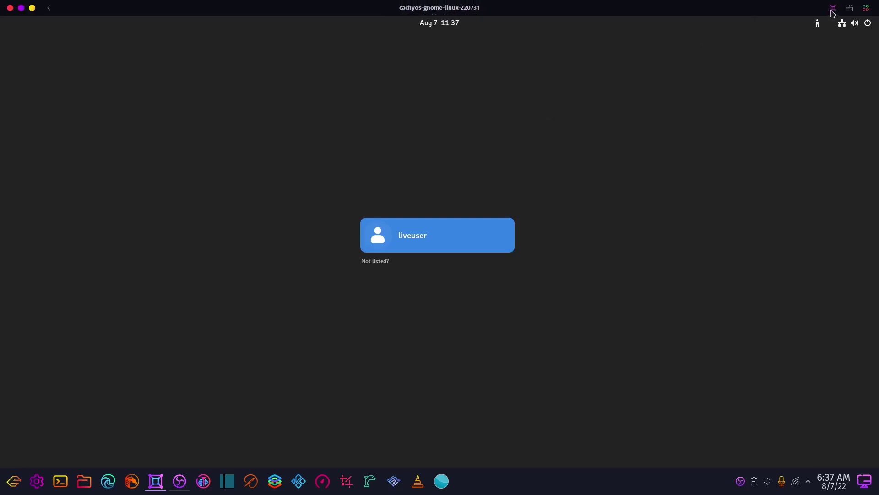
click(832, 9)
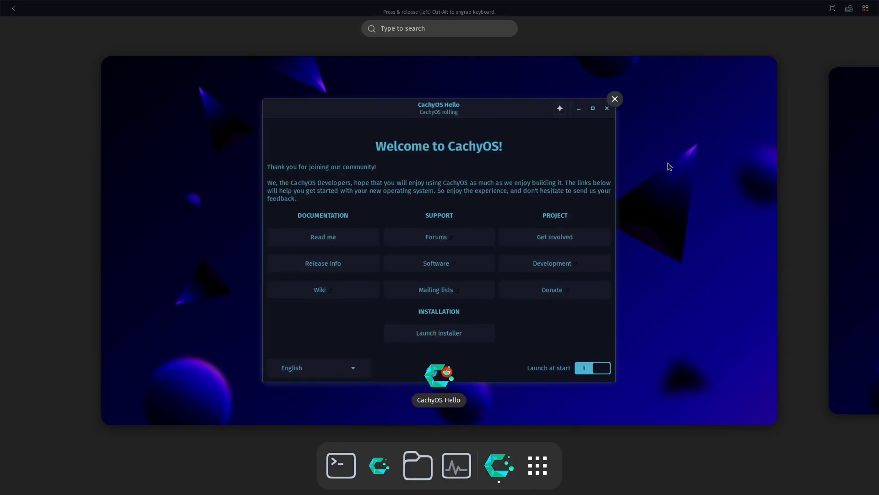
Step: Leave the overview, move the CachyOS Hello window right, then close it
click(711, 153)
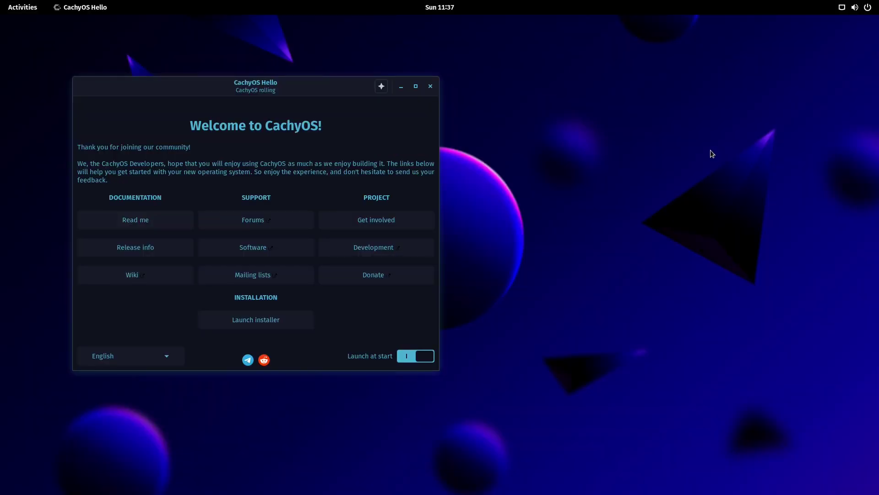
drag(321, 88, 559, 85)
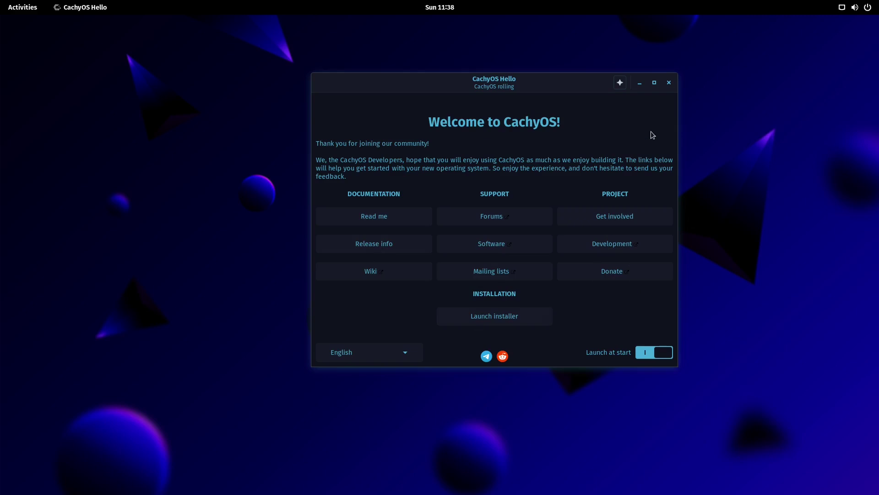
click(667, 83)
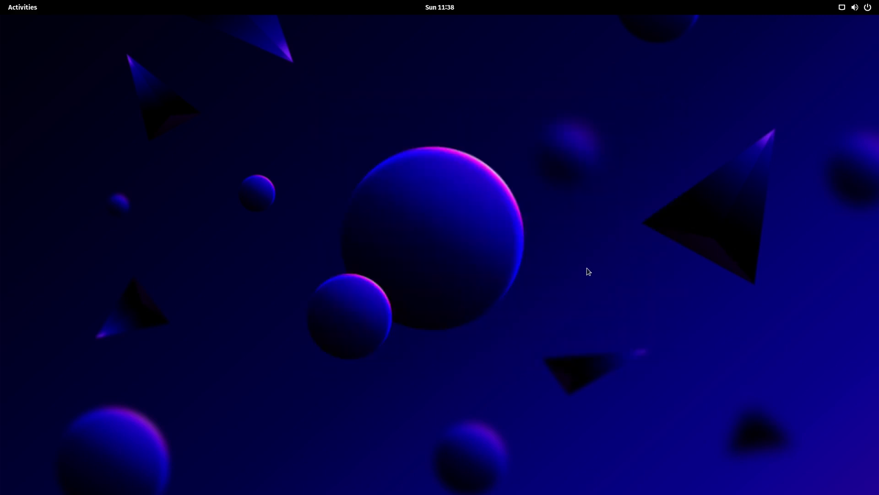
Step: Open the app grid and browse the Accessories folder's apps
key(super)
click(521, 473)
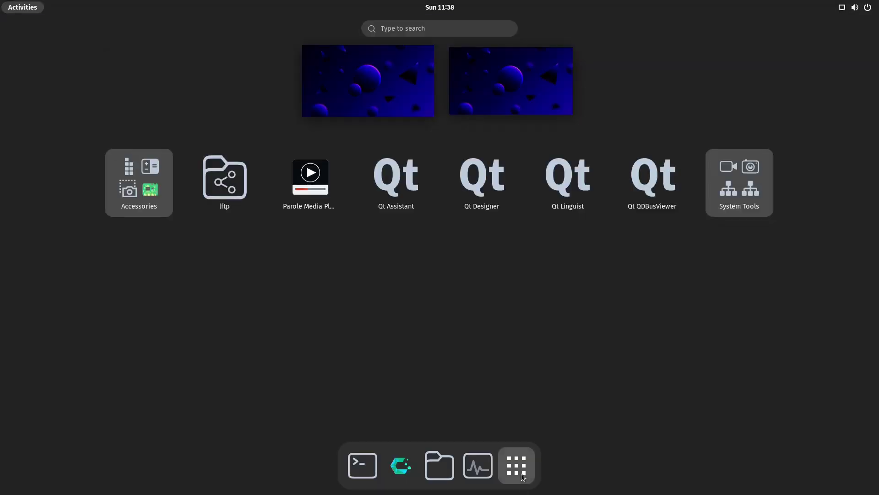
click(139, 189)
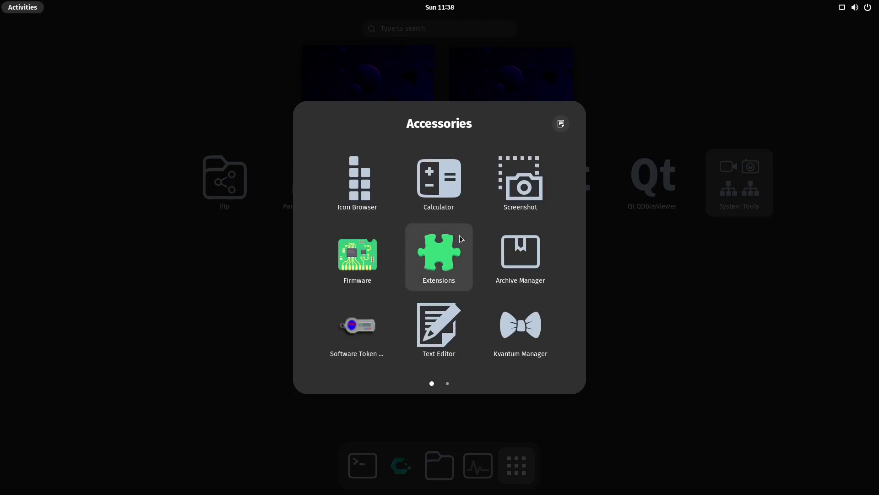
scroll(460, 235, down, 1)
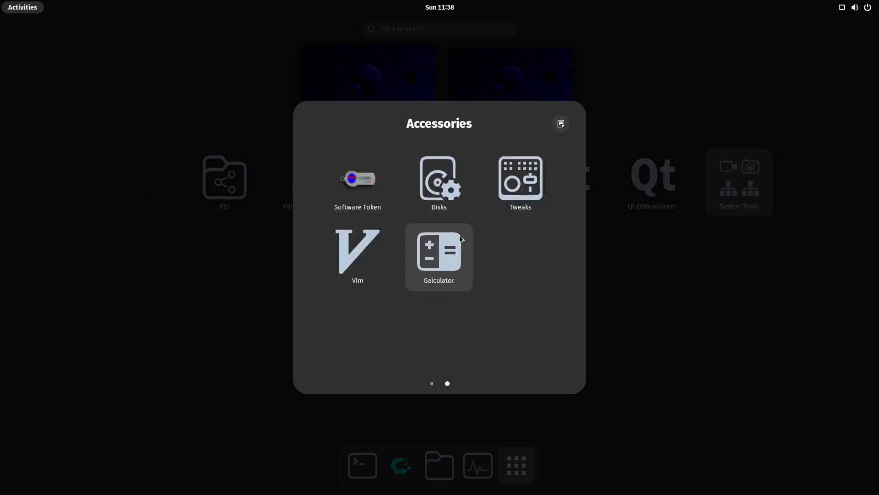
click(701, 333)
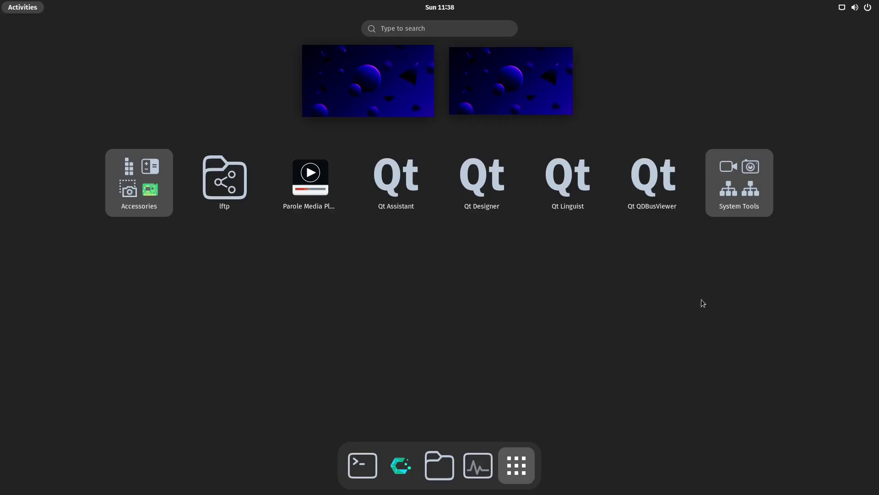
Step: Browse the System Tools folder and launch Settings from it
click(737, 204)
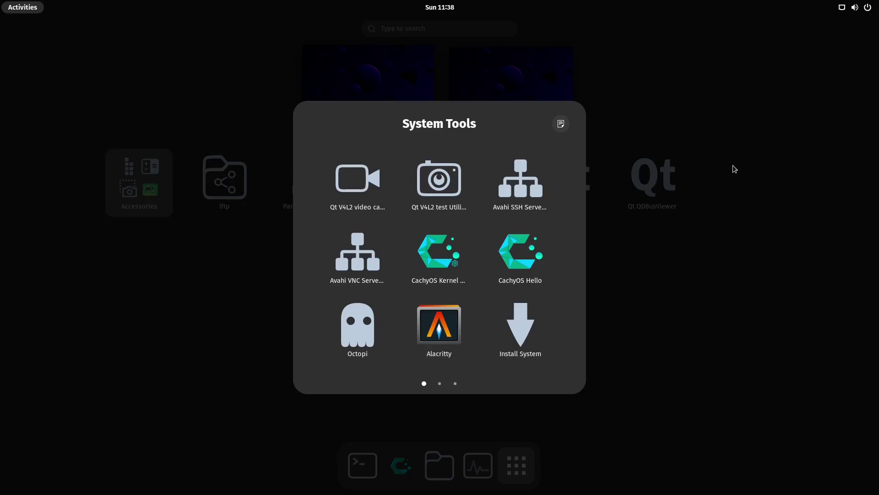
scroll(534, 230, down, 1)
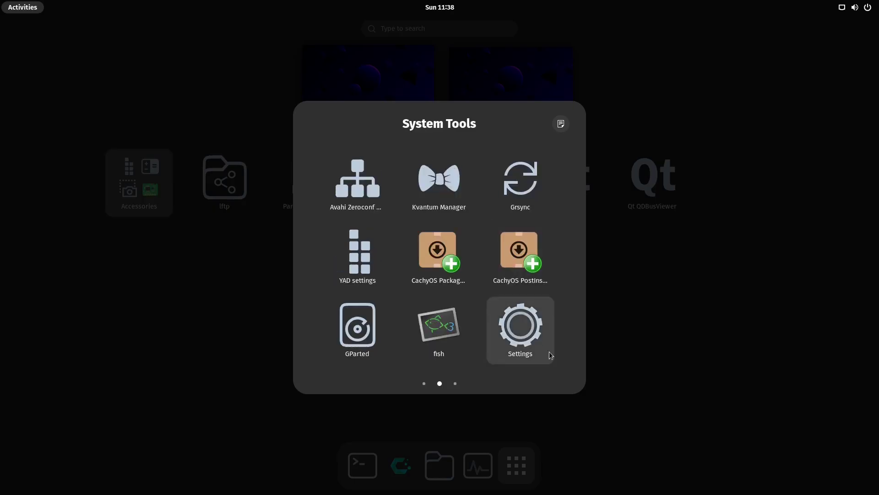
click(530, 329)
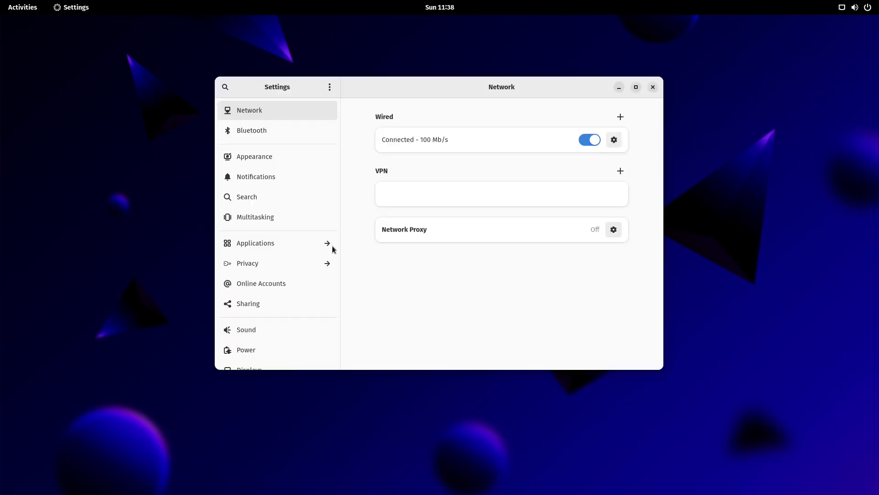
Step: Review the About page's details, showing GNOME 42.3 on Wayland under KVM
scroll(302, 227, down, 5)
click(252, 360)
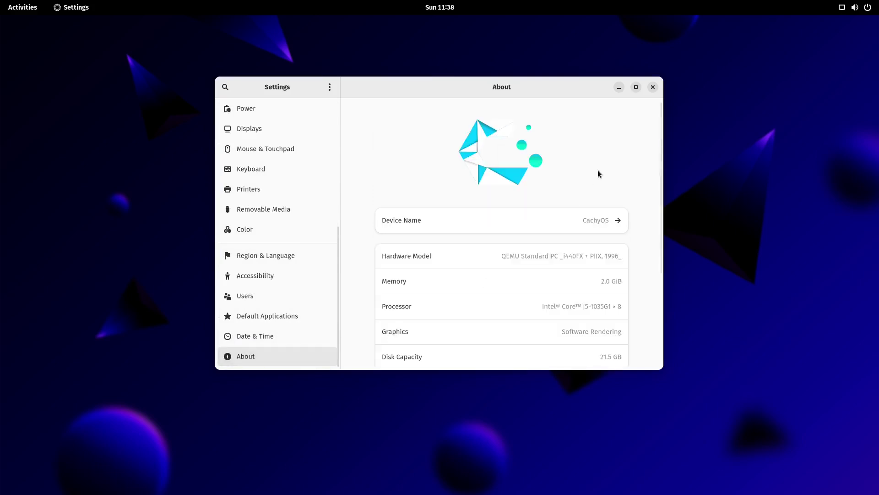
scroll(597, 173, down, 3)
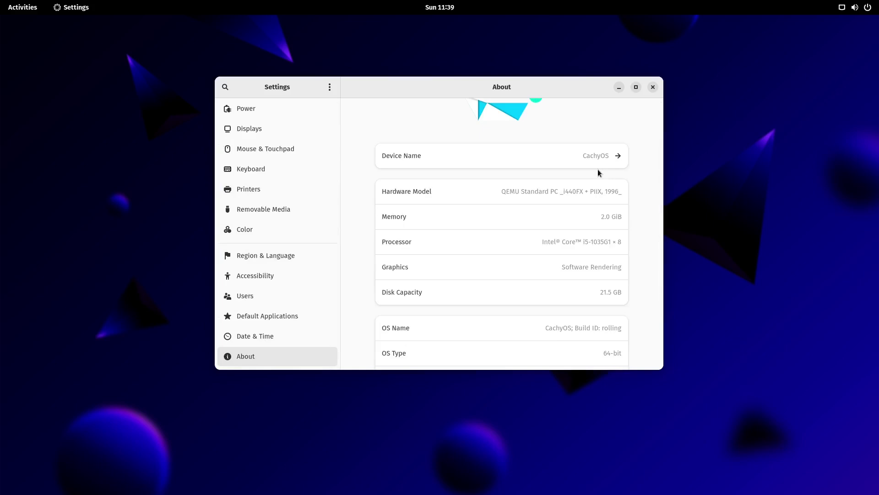
scroll(598, 172, down, 3)
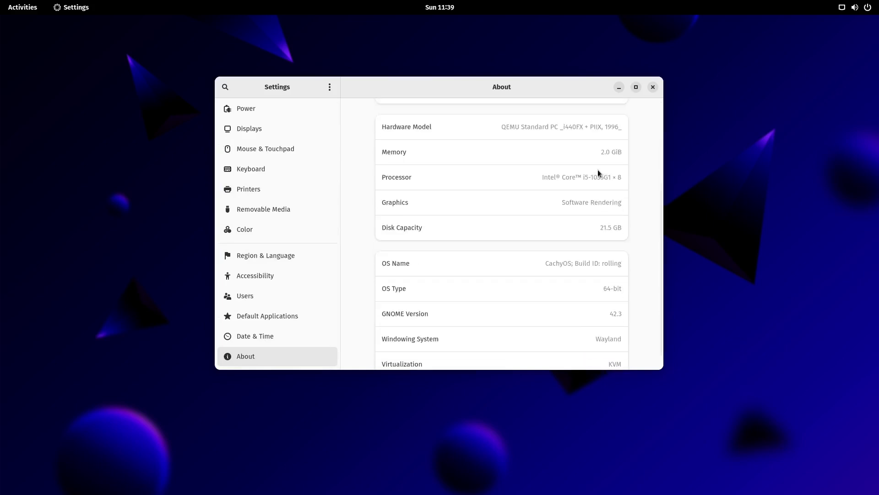
scroll(597, 173, down, 1)
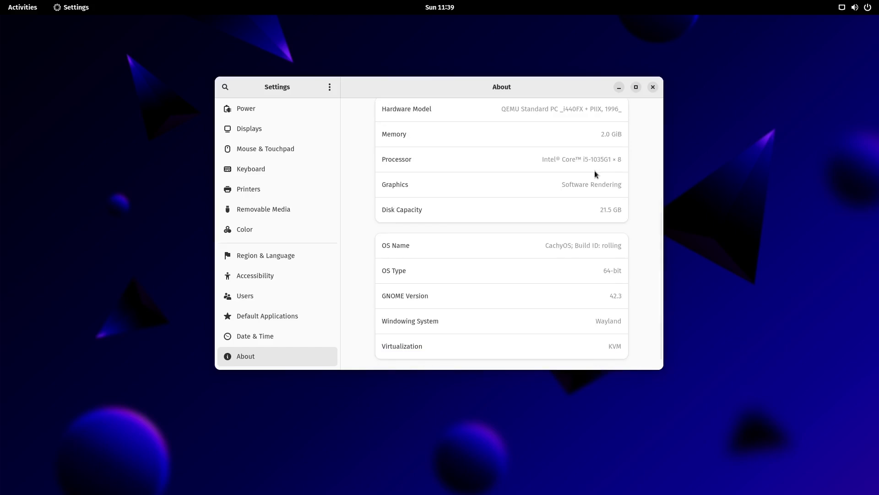
scroll(594, 171, up, 10)
click(653, 87)
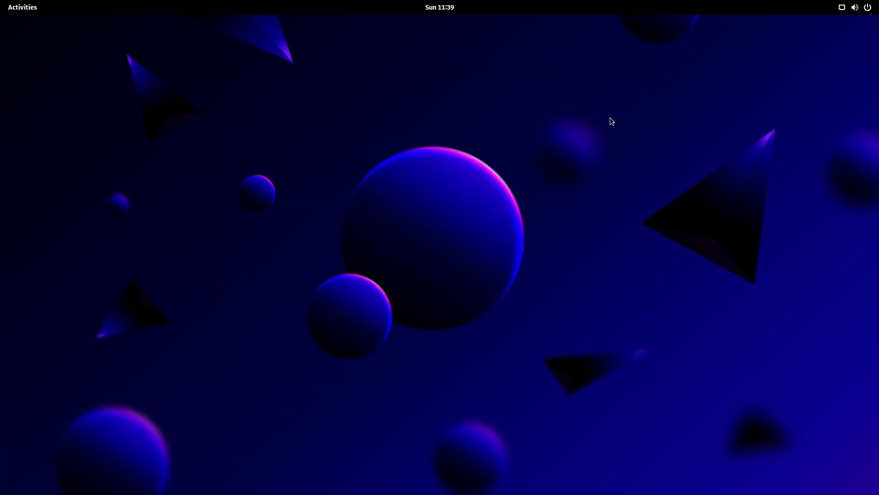
key(super)
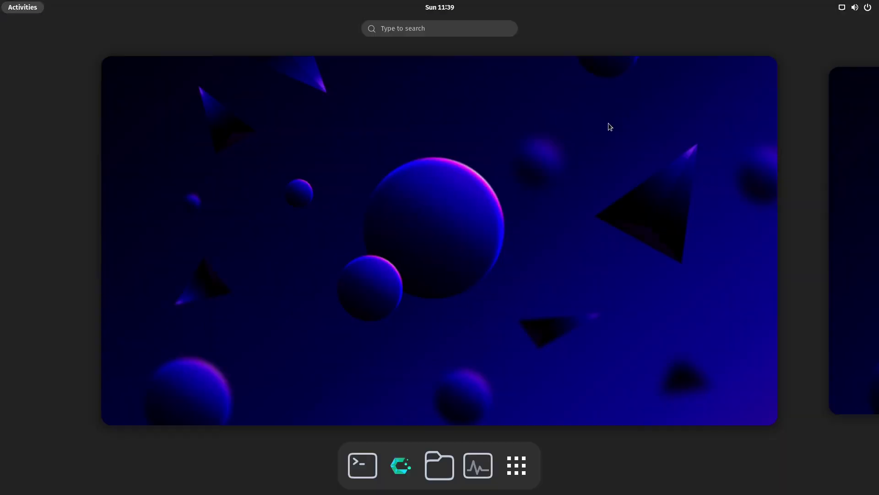
click(526, 466)
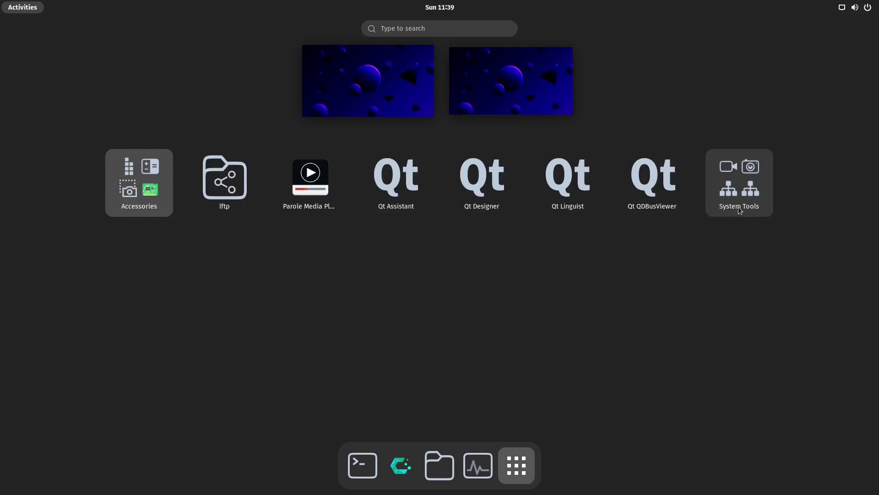
text(terminal)
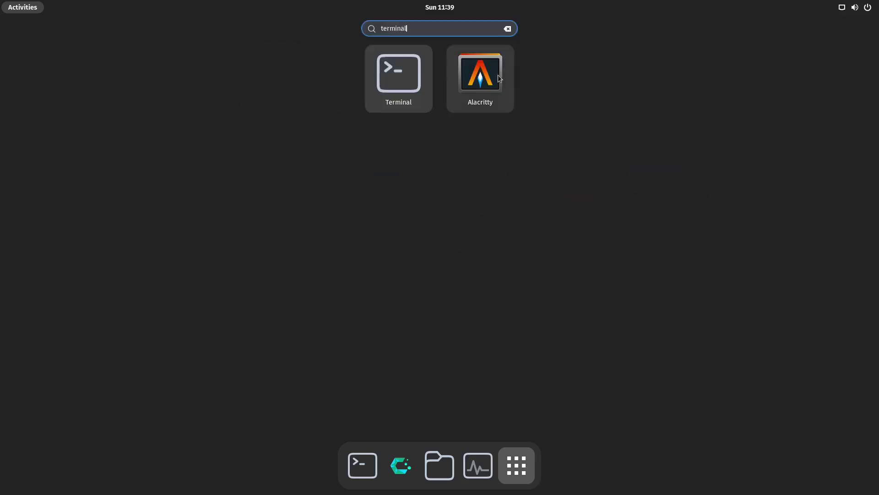
click(488, 72)
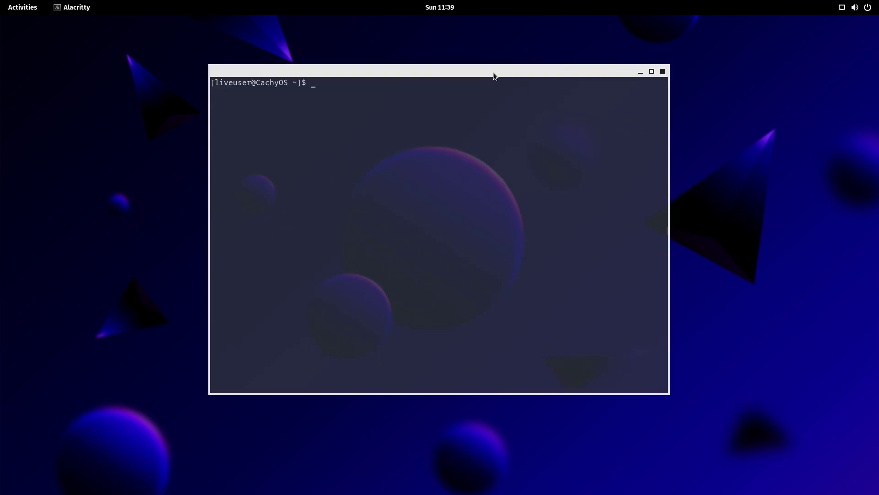
text(neofetch)
key(Return)
text(htop)
key(Return)
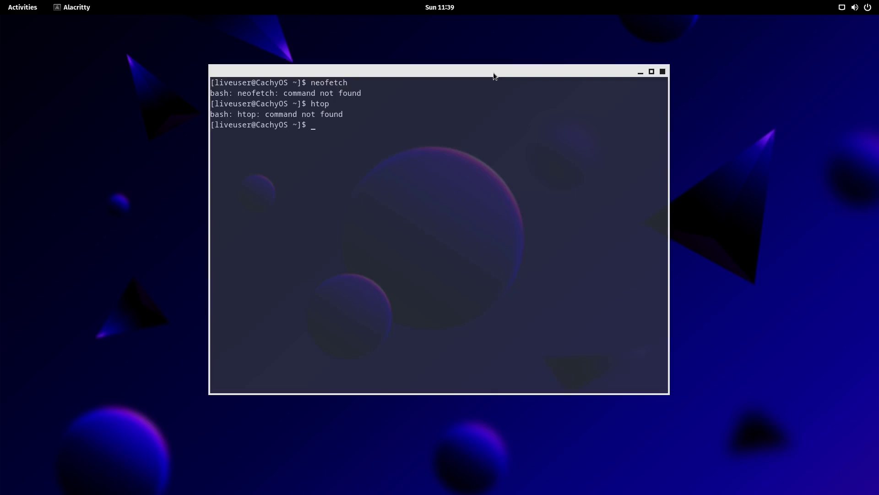
text(top)
key(Return)
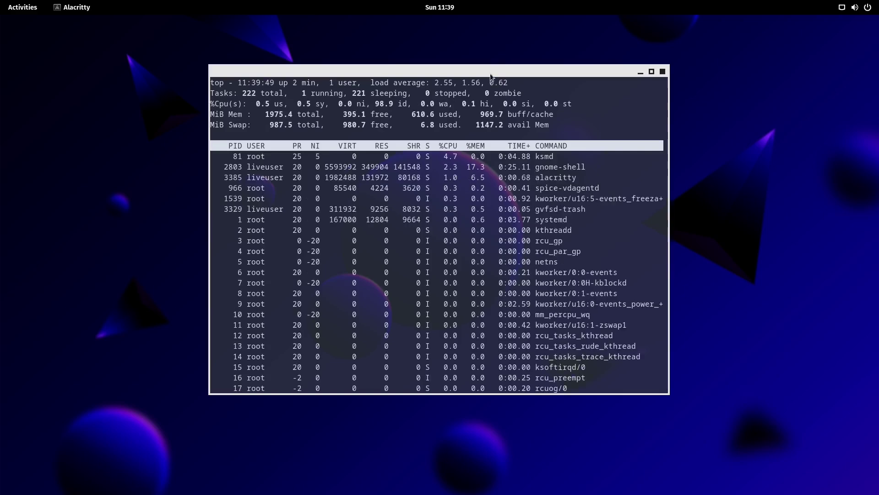
drag(490, 74, 466, 82)
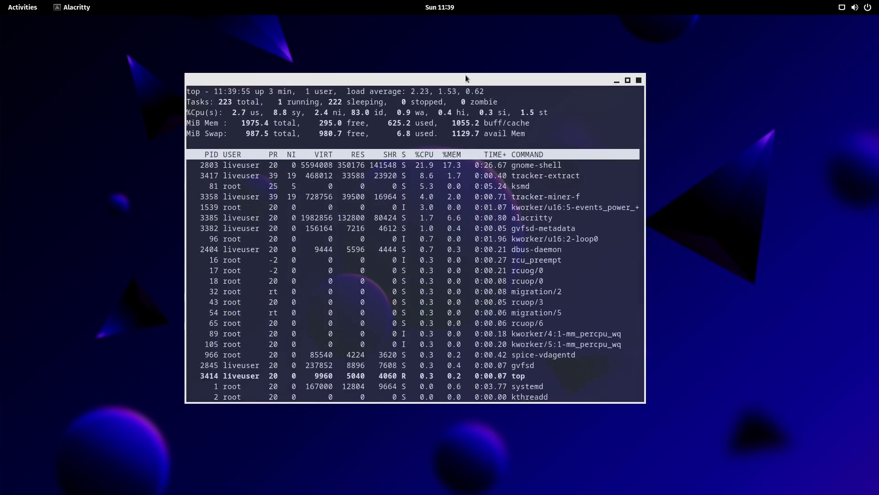
click(640, 81)
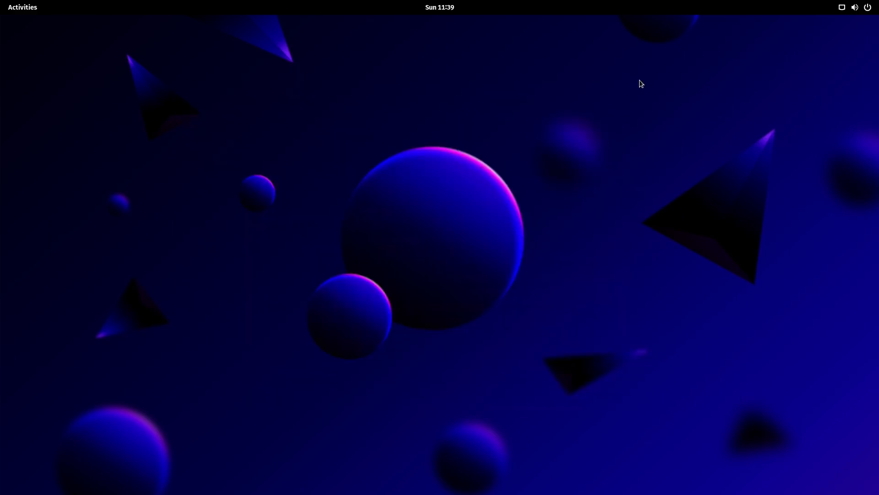
key(super)
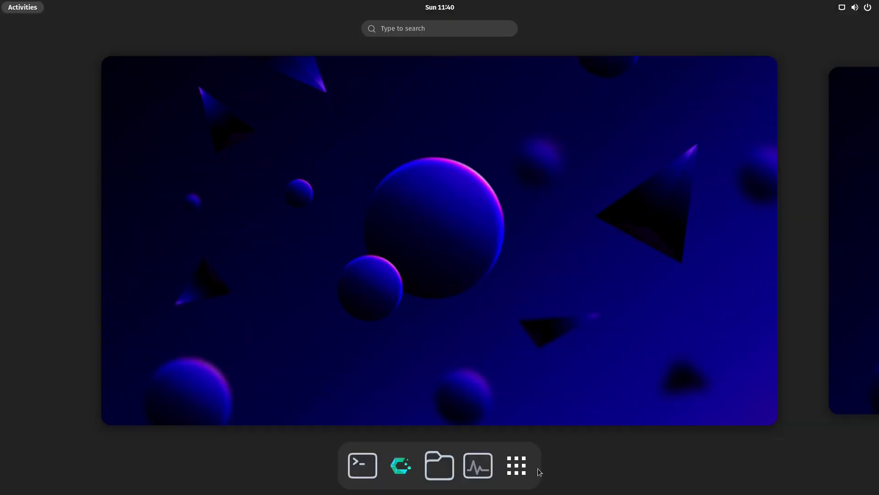
click(482, 467)
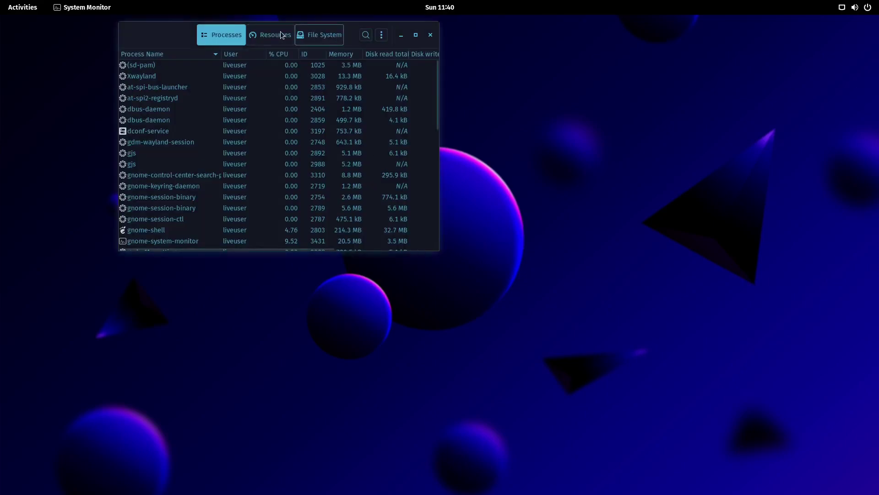
click(280, 35)
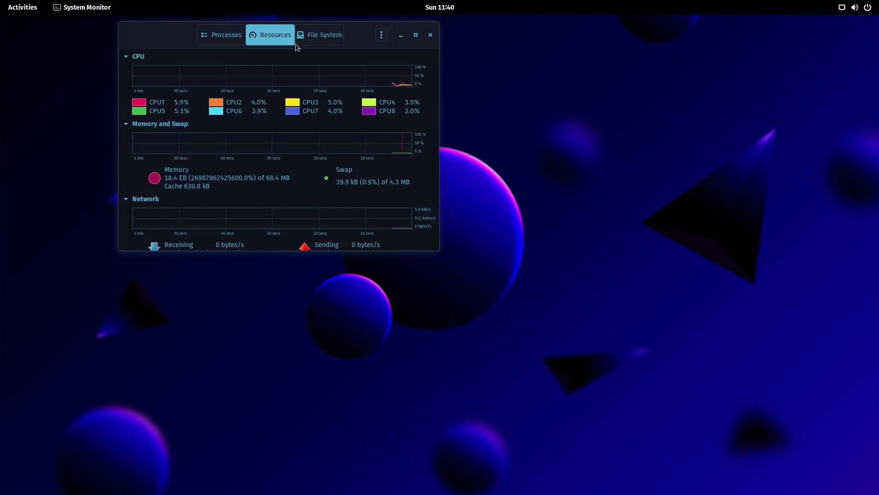
drag(157, 33, 367, 128)
click(641, 130)
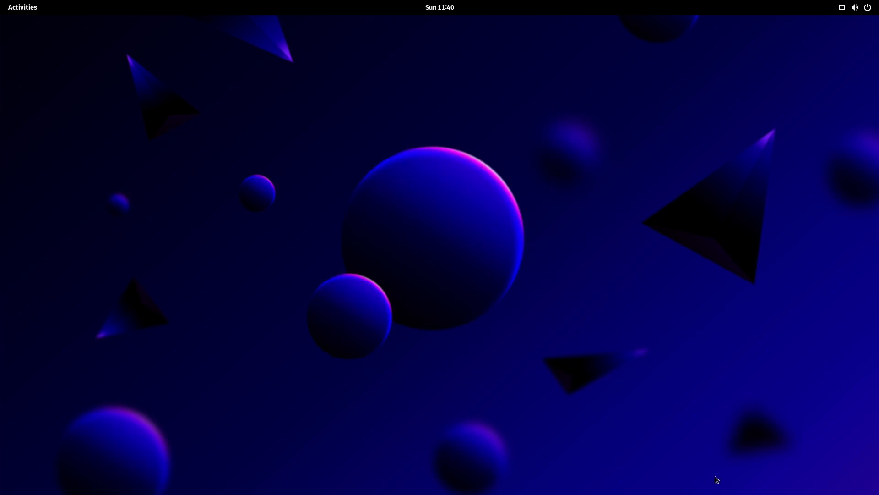
Step: Open the app grid, browse both pages of the Accessories folder, then close it
key(super)
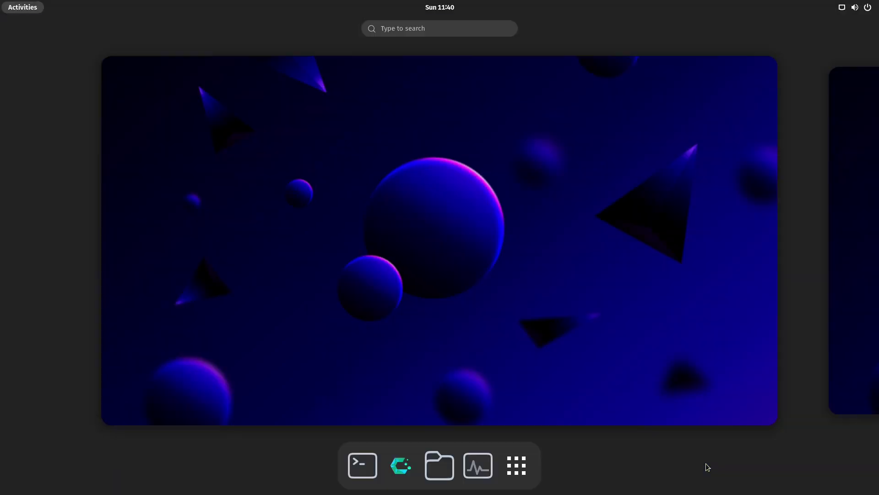
click(518, 466)
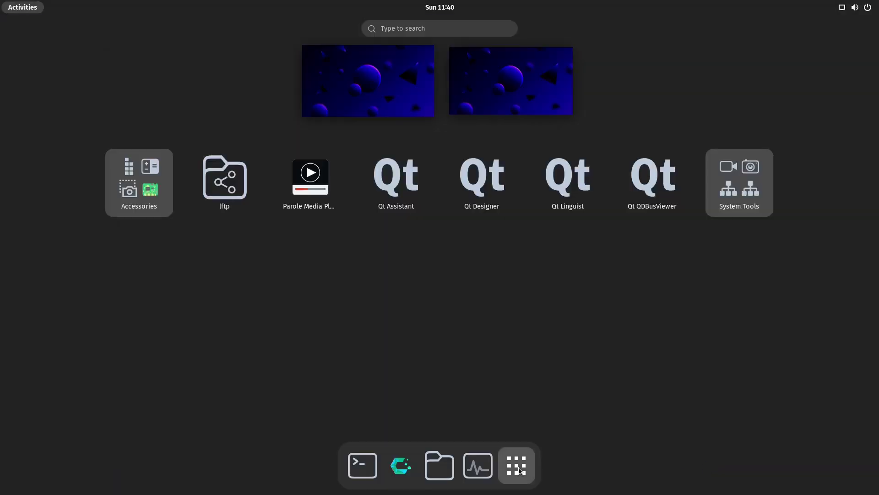
click(136, 182)
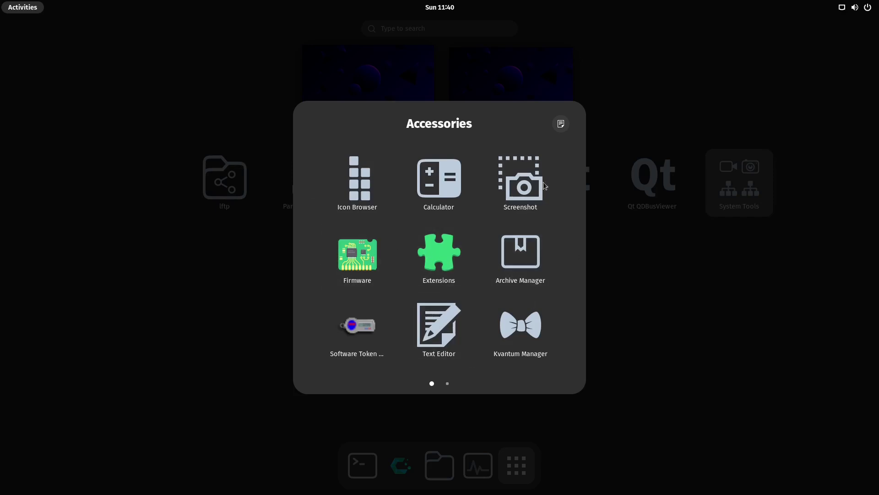
scroll(444, 191, down, 1)
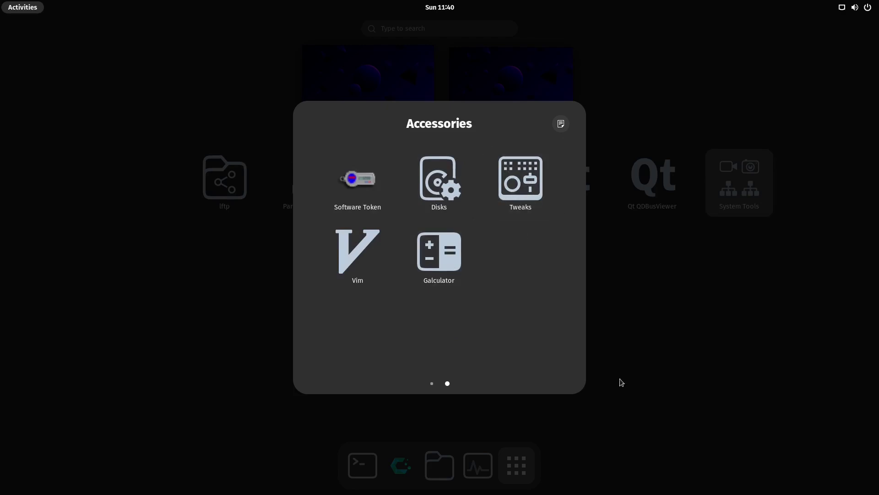
click(668, 350)
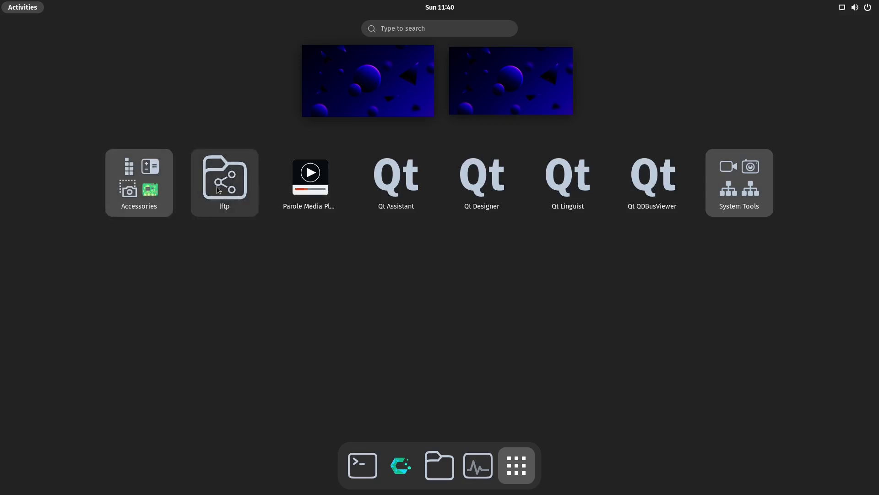
Step: Launch CachyOS Package Installer from System Tools and approve its authentication
click(761, 186)
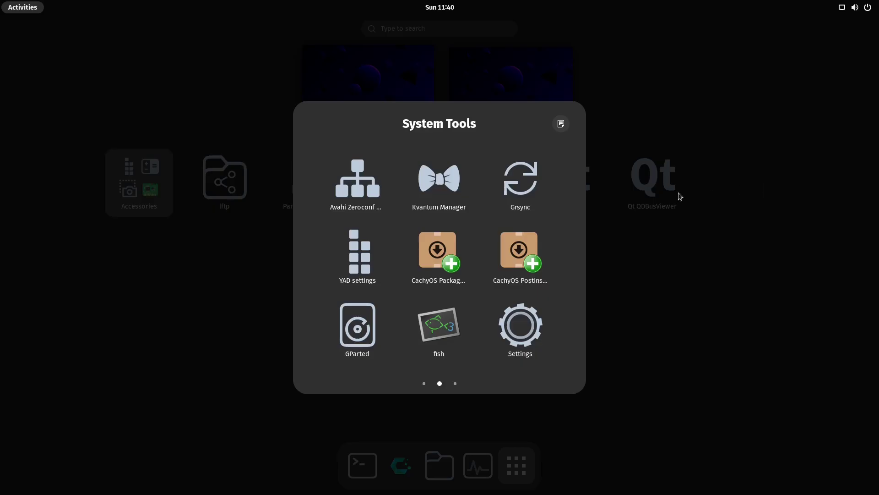
click(437, 252)
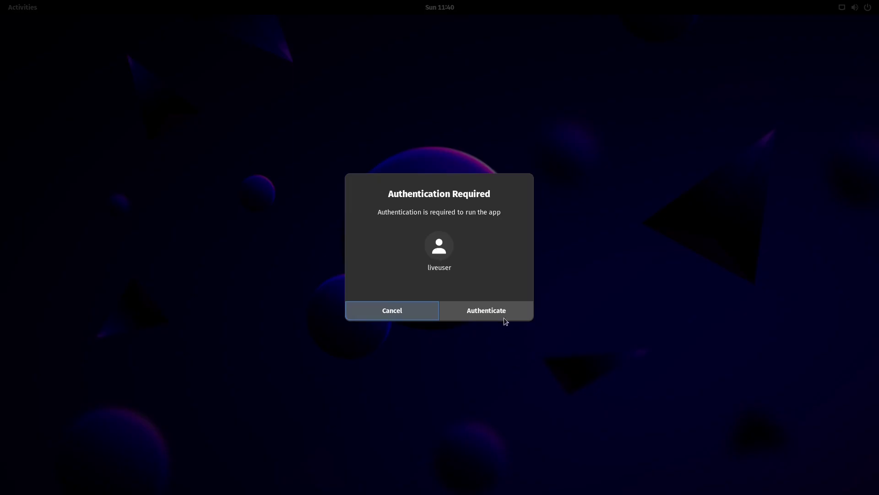
click(504, 317)
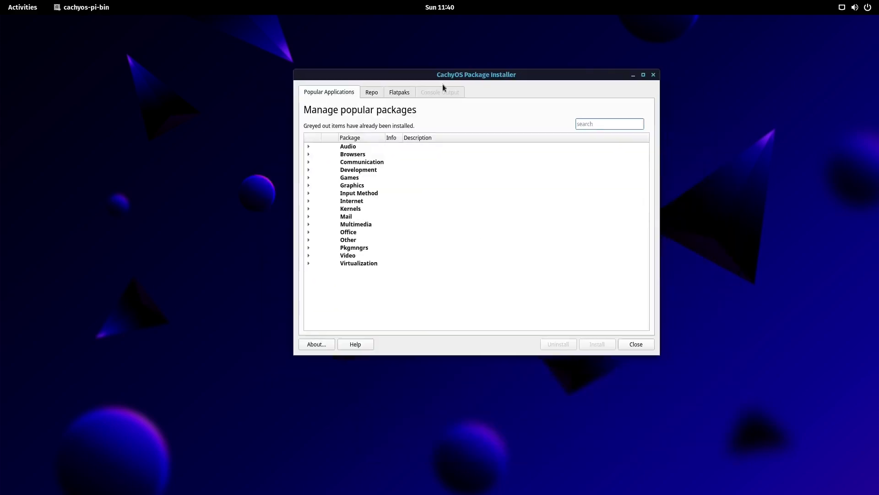
Step: Tick audacious and lollypop under Audio, then expand and browse the Browsers category
click(308, 146)
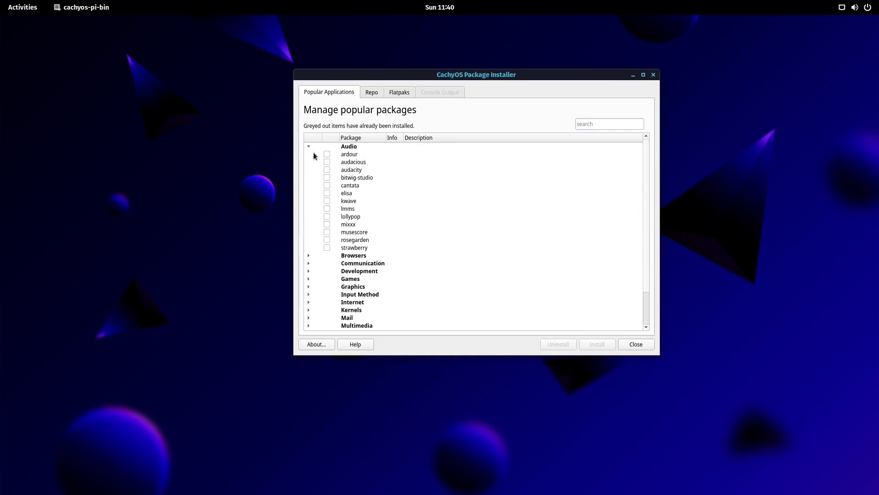
click(328, 162)
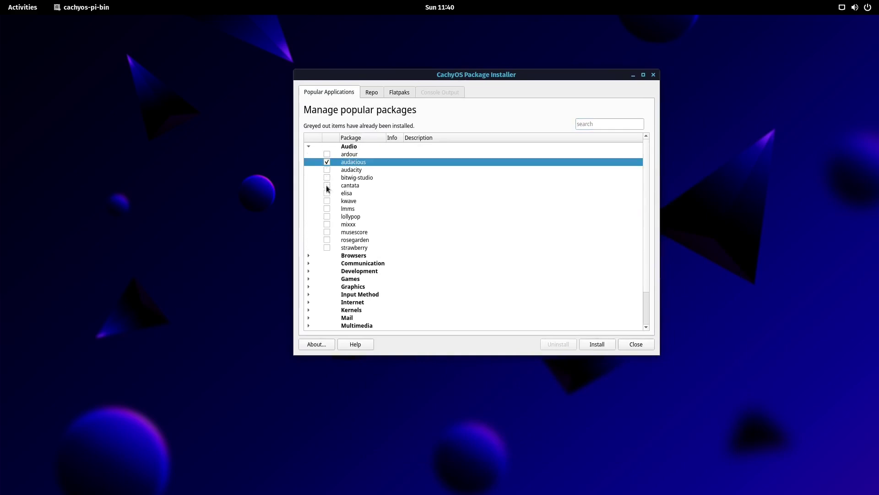
click(331, 215)
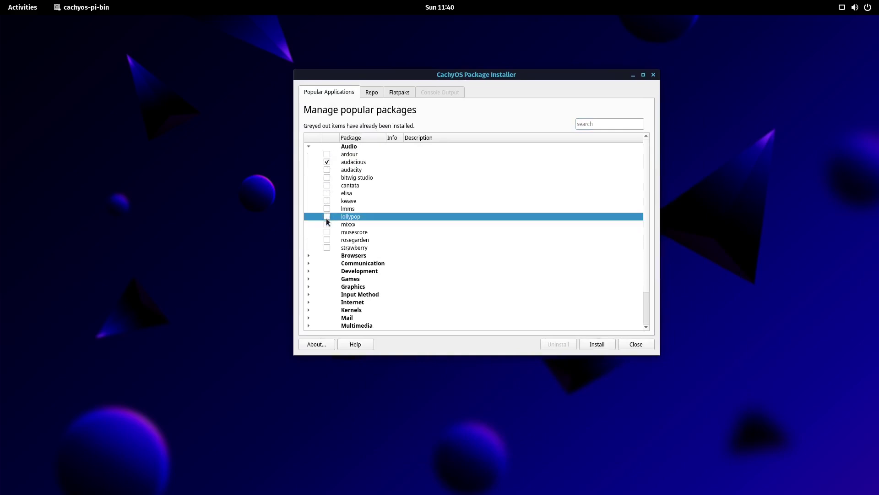
click(309, 256)
scroll(426, 250, down, 4)
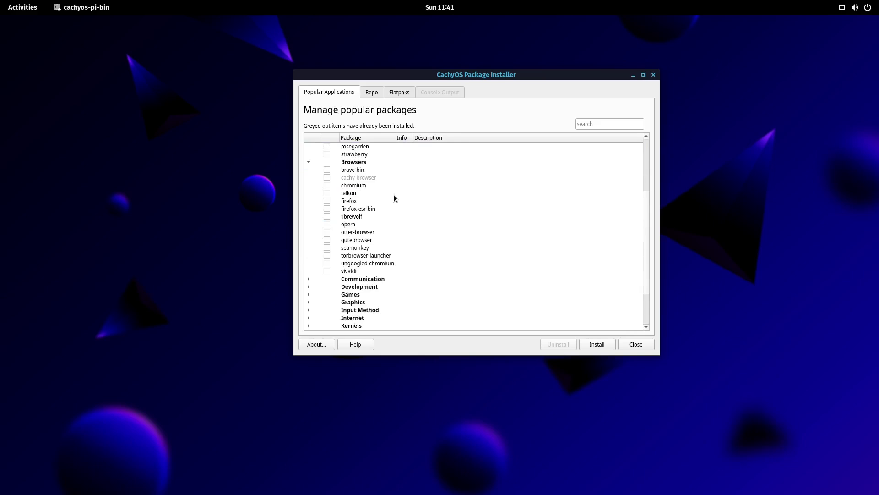
scroll(337, 242, up, 4)
scroll(338, 229, up, 1)
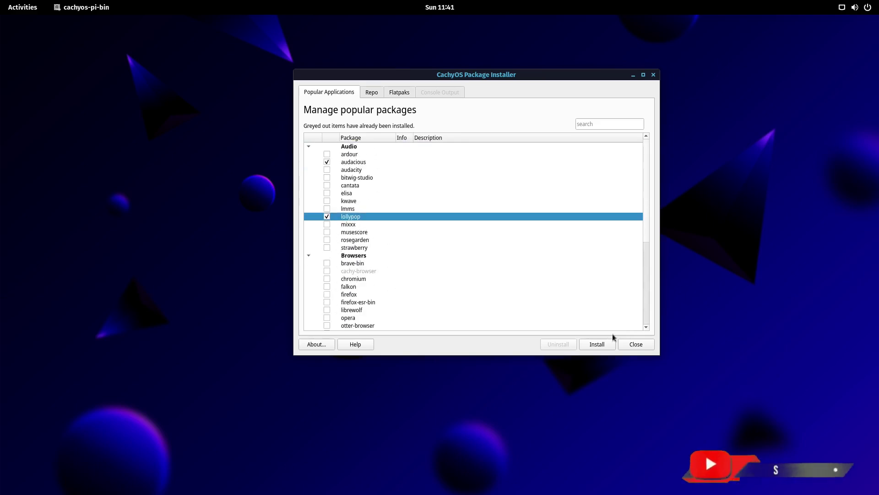
Step: Close the package installer and page through System Tools' apps, back to page 1
click(654, 74)
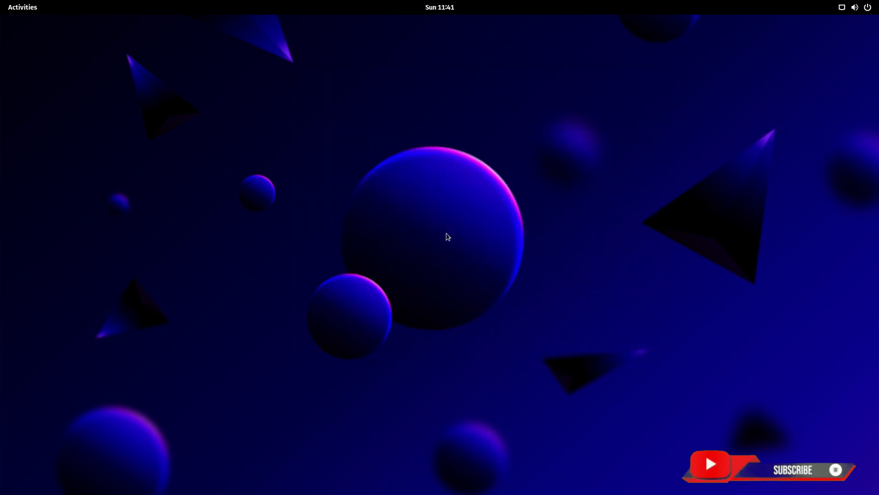
key(super)
click(532, 457)
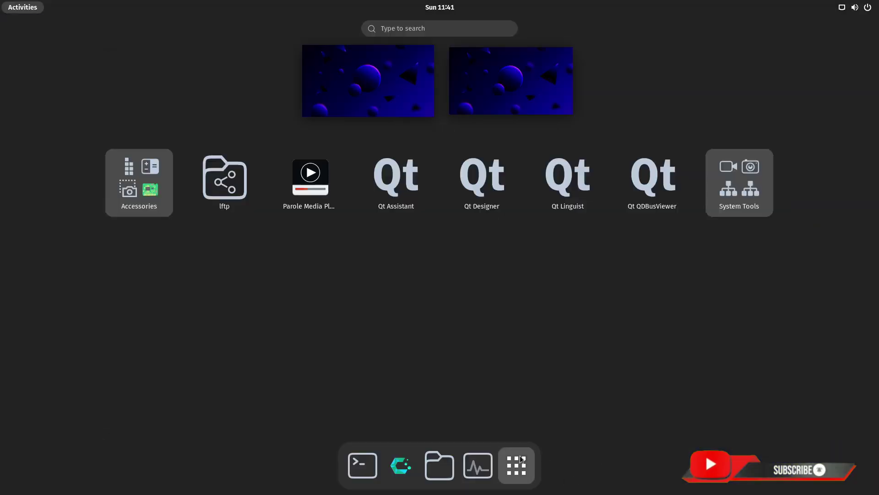
click(744, 172)
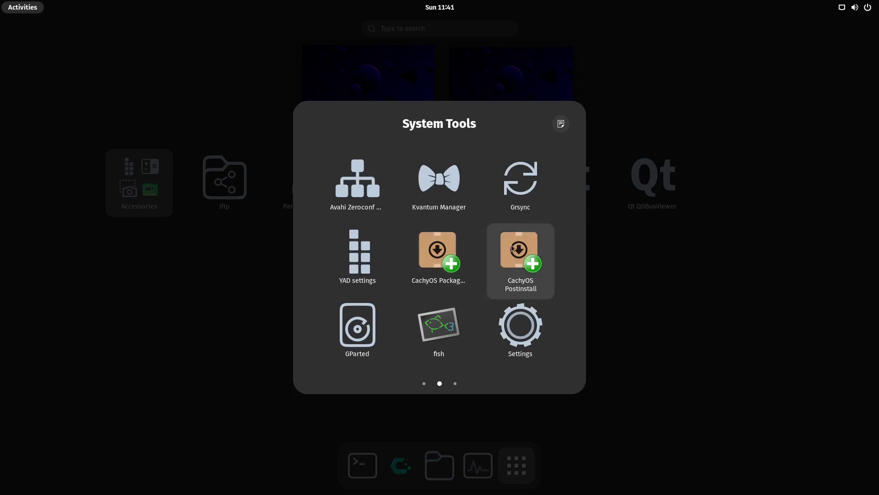
scroll(476, 267, down, 1)
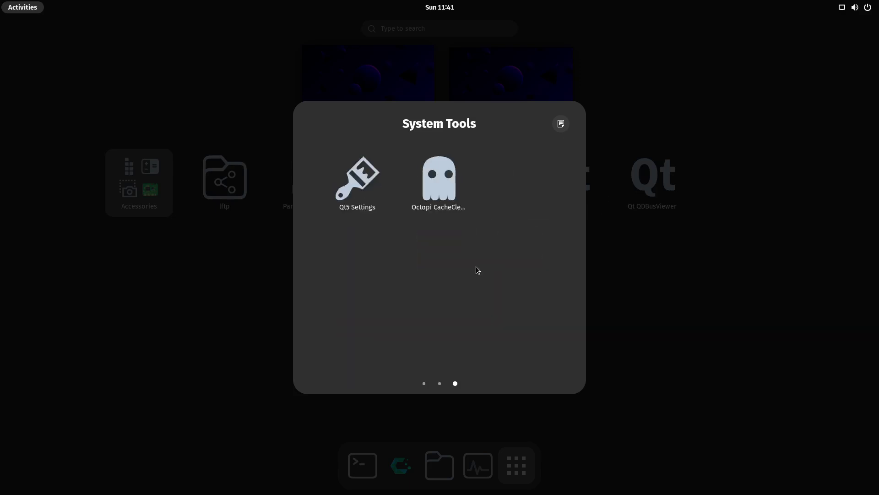
scroll(476, 270, up, 1)
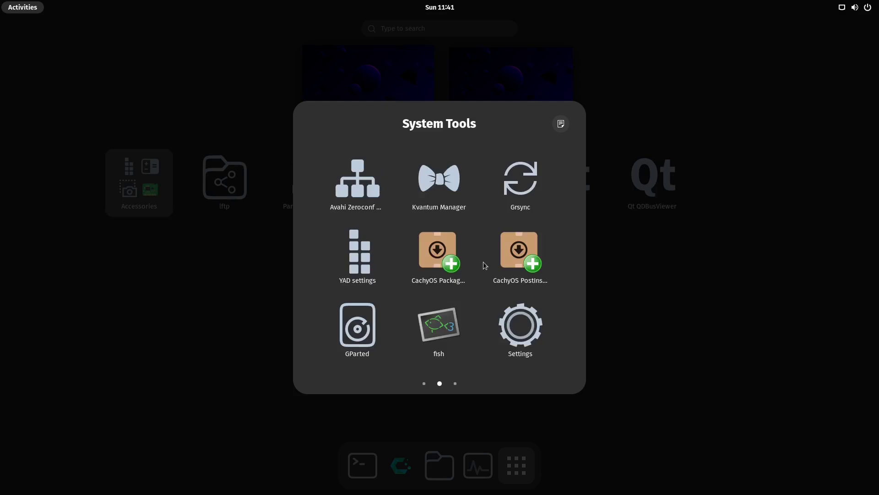
scroll(485, 265, up, 1)
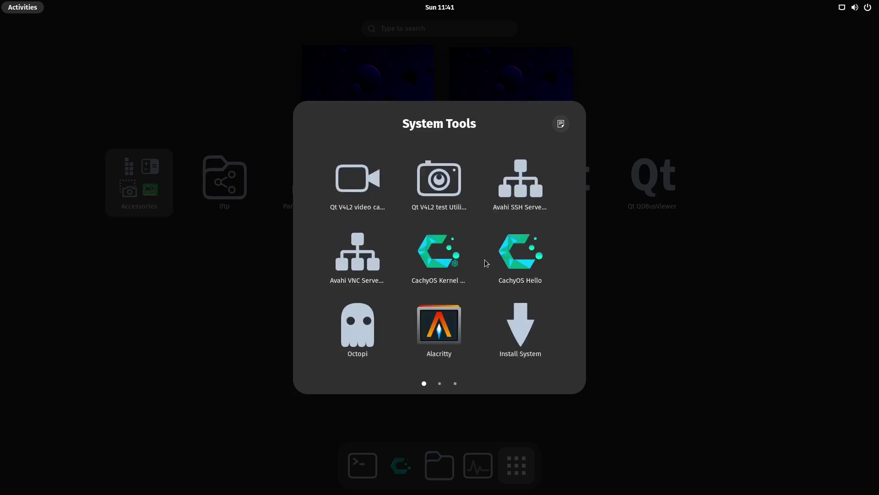
Step: Launch Octopi, dismiss its missing Pacman database error, centre the window, then close it
click(361, 333)
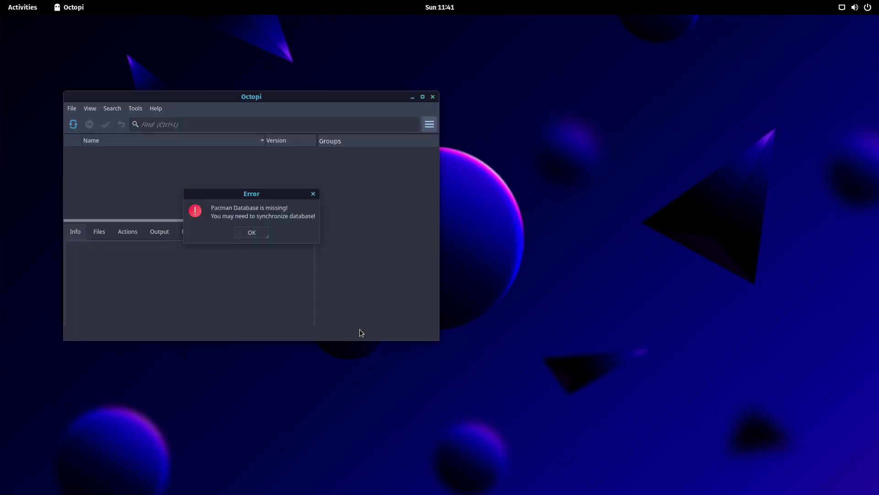
click(253, 233)
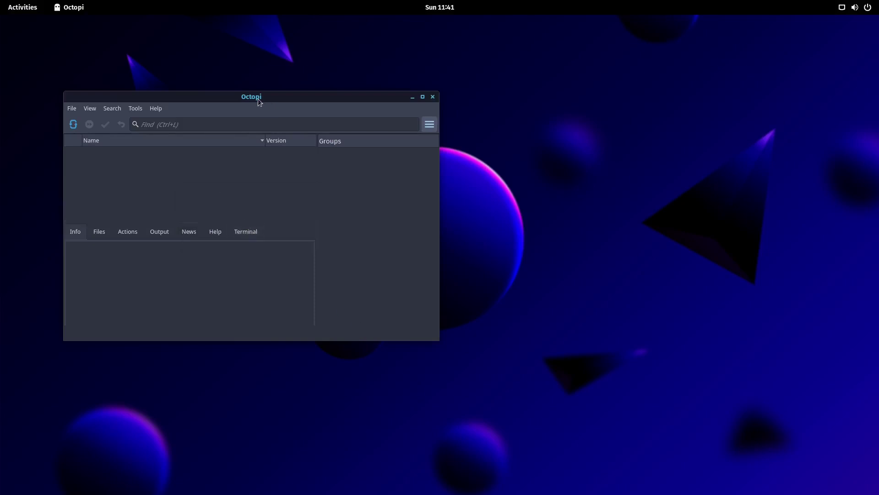
drag(256, 99, 496, 143)
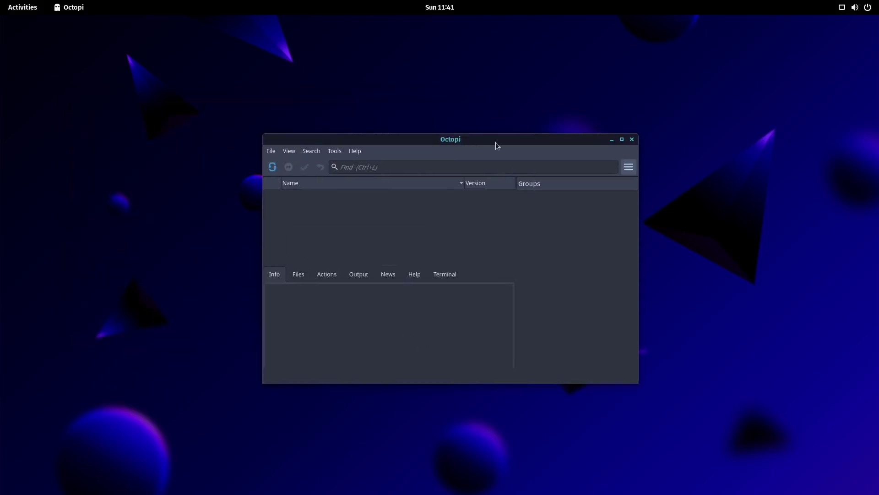
click(632, 140)
key(super)
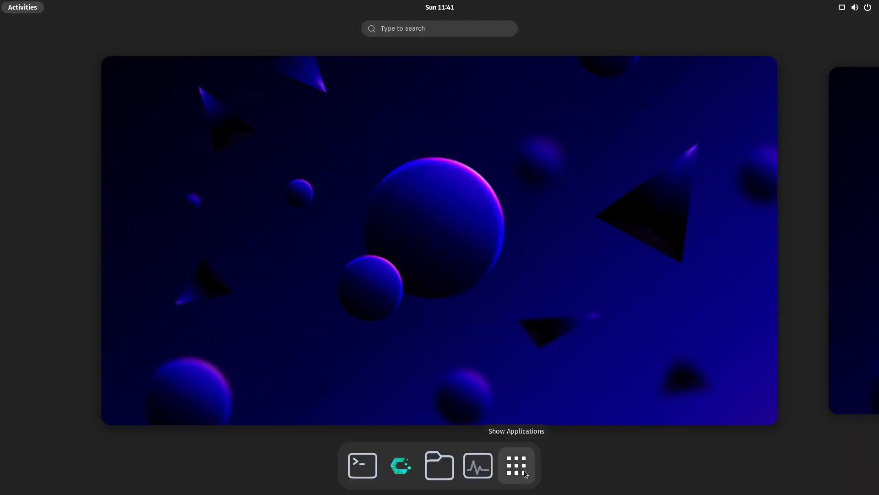
Step: Run Install System from the System Tools app folder and authenticate it
click(518, 466)
click(758, 199)
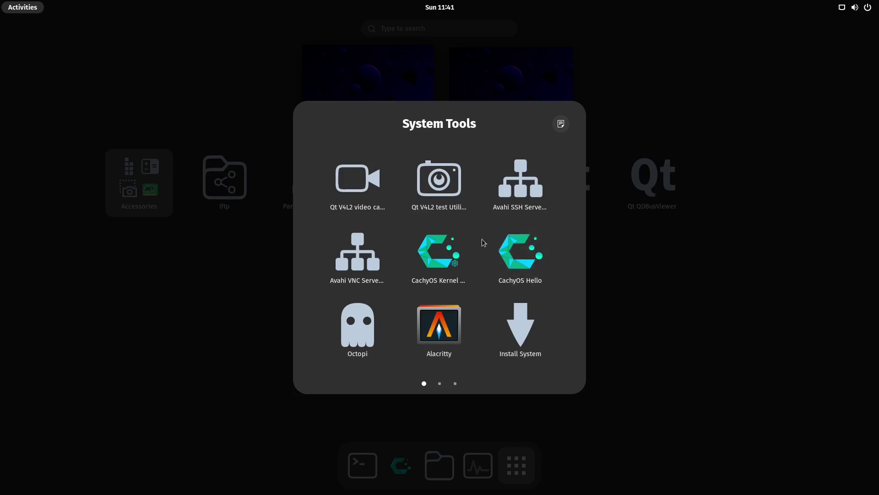
click(523, 336)
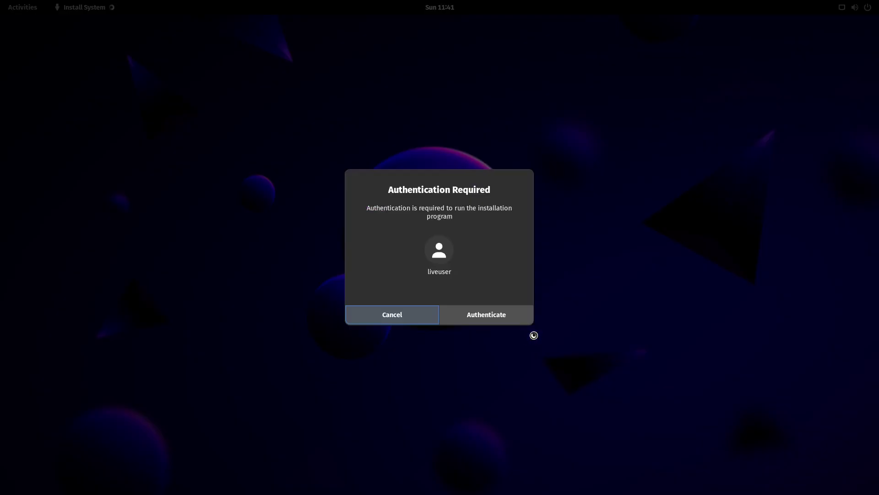
click(495, 317)
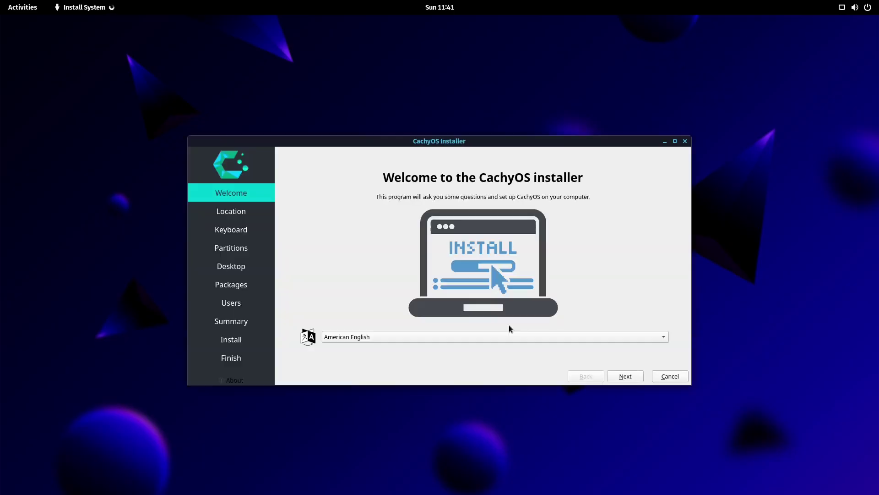
Step: Advance the installer past the Welcome, Location and Keyboard pages to partitioning
click(635, 377)
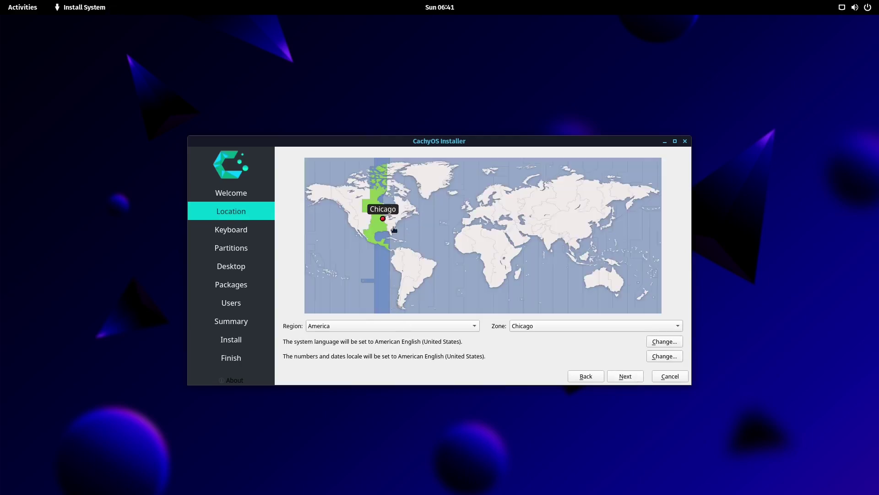
click(632, 377)
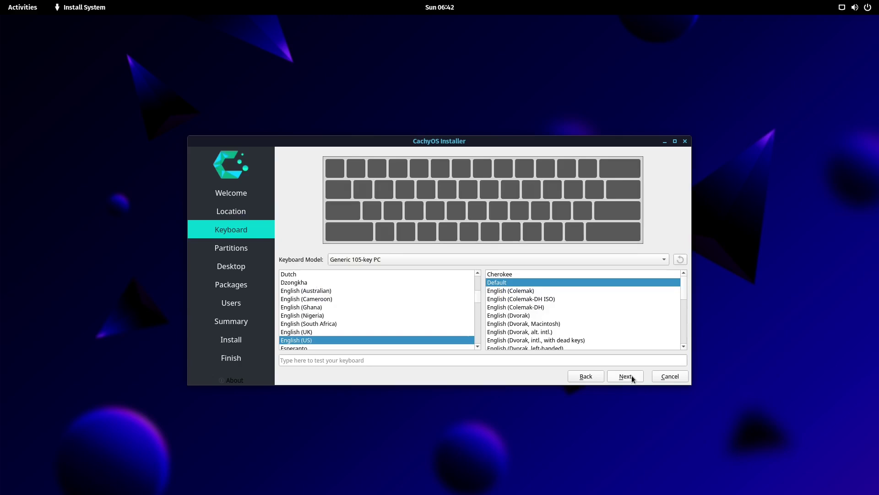
click(631, 375)
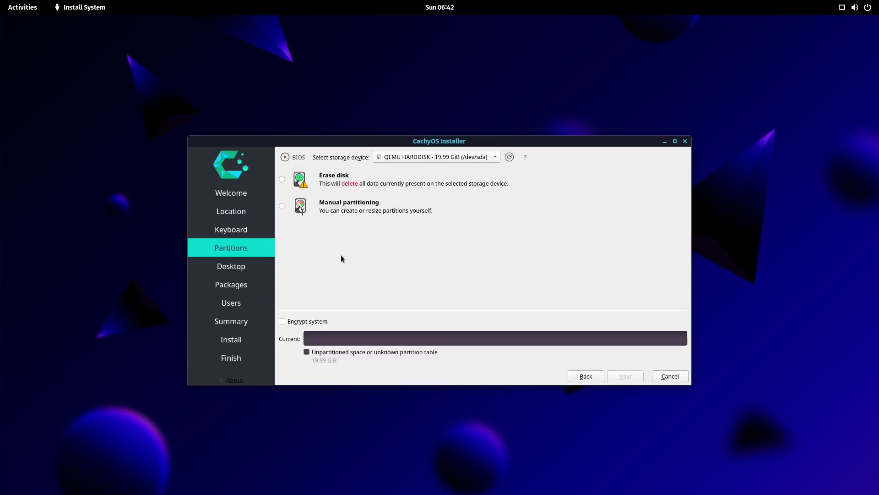
Step: Set partitioning to Erase disk with Swap (with Hibernate) and a btrfs filesystem
click(283, 207)
click(282, 179)
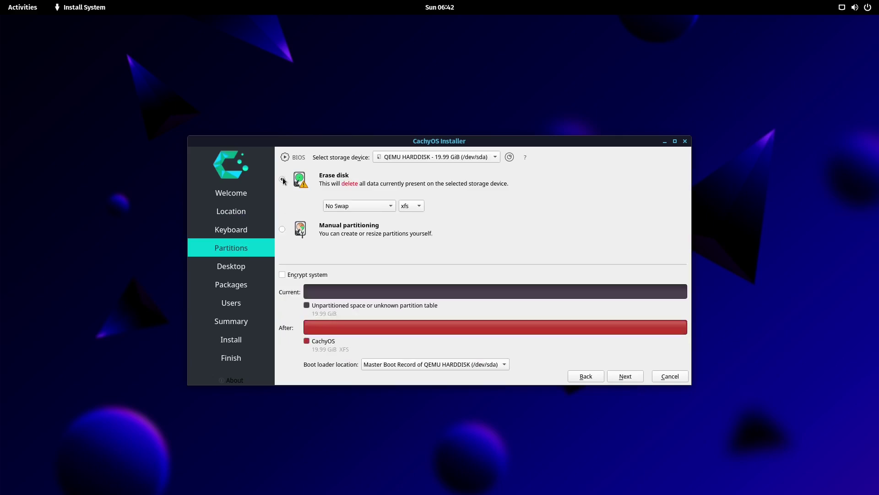
click(383, 207)
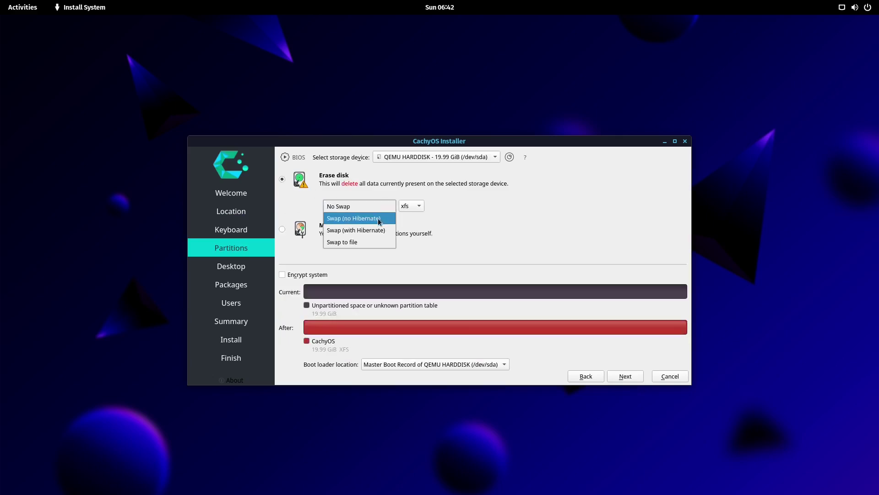
click(372, 231)
click(418, 207)
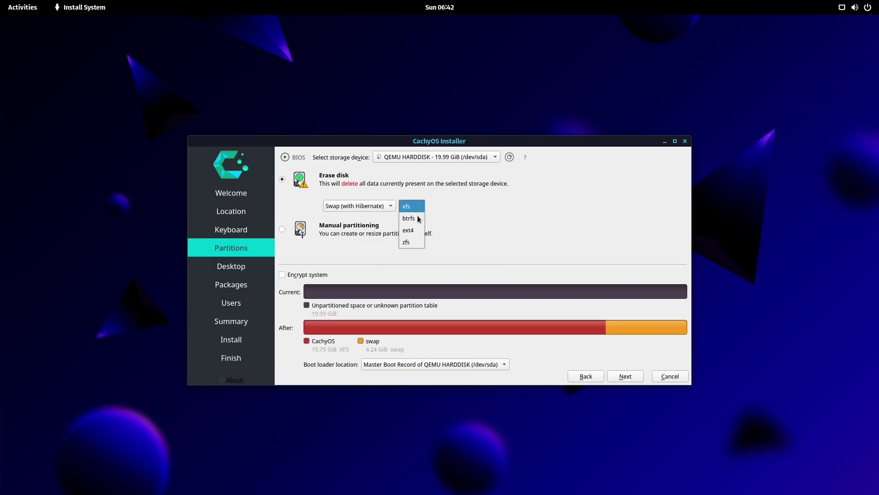
click(413, 218)
click(629, 377)
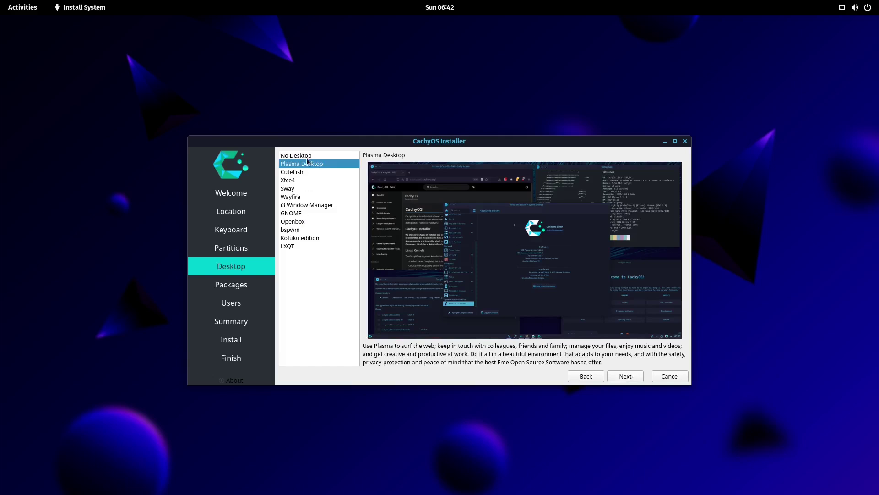
Step: Preview CuteFish, Xfce4, i3 Window Manager and GNOME, then select Plasma Desktop
click(299, 172)
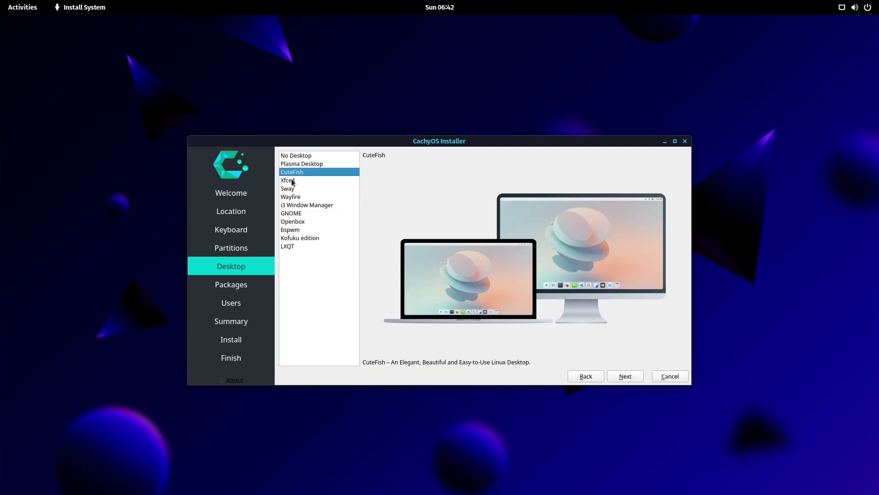
click(292, 181)
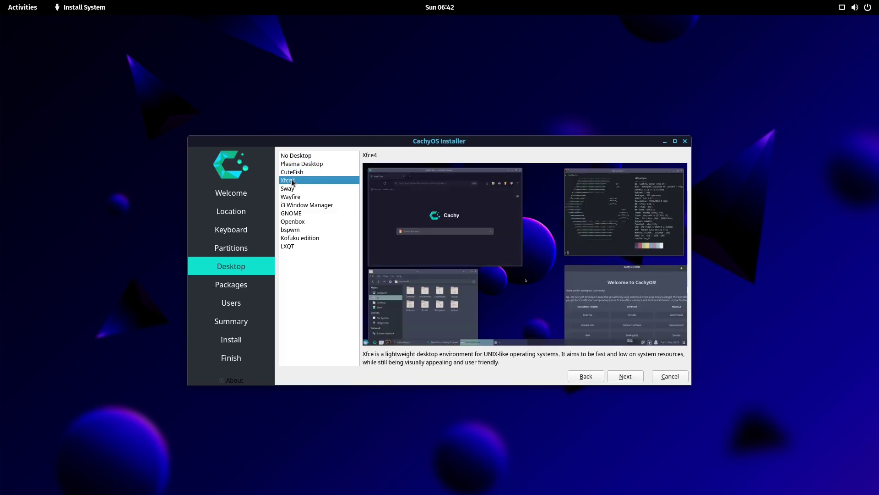
click(304, 204)
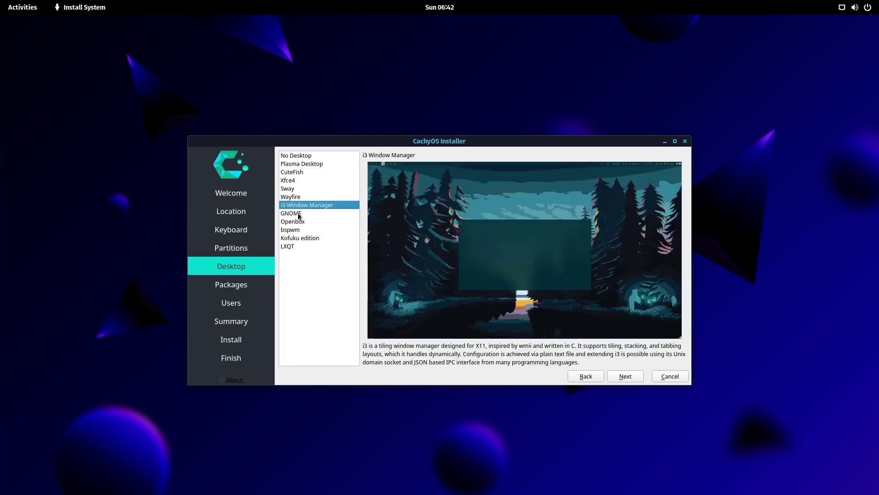
click(300, 213)
click(308, 164)
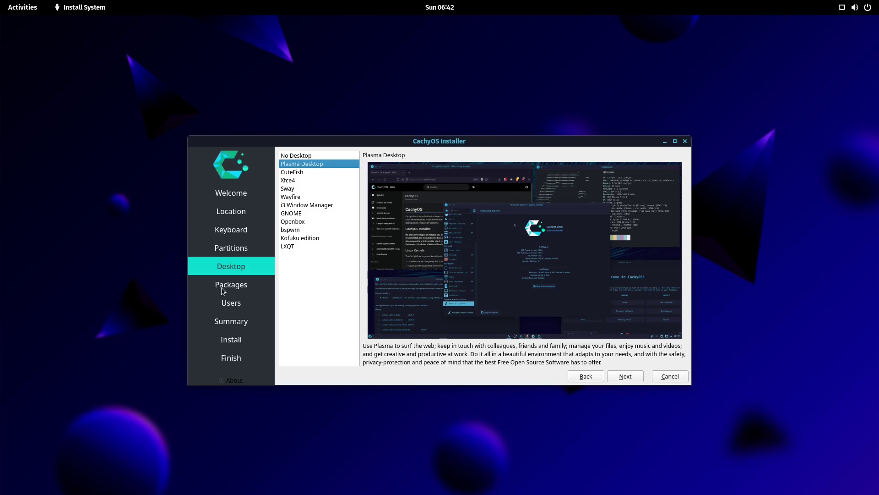
click(612, 308)
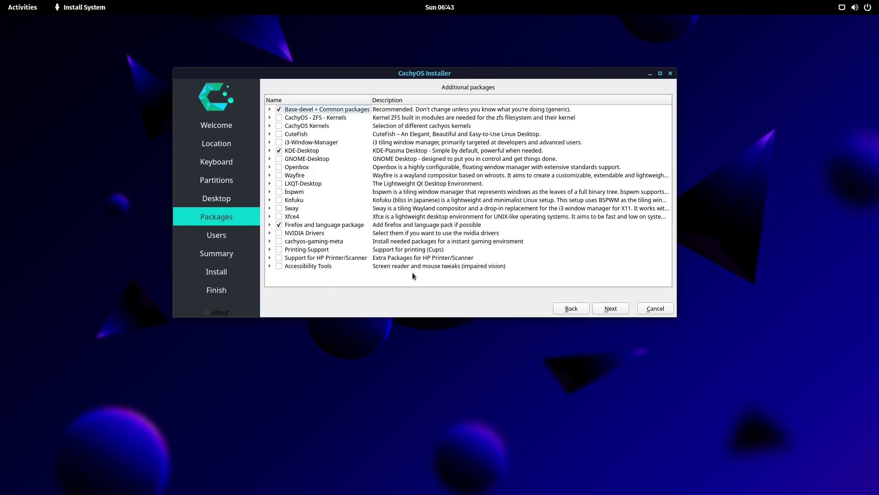
Step: Advance to the Users page, then cancel the installation and confirm with Yes
click(611, 308)
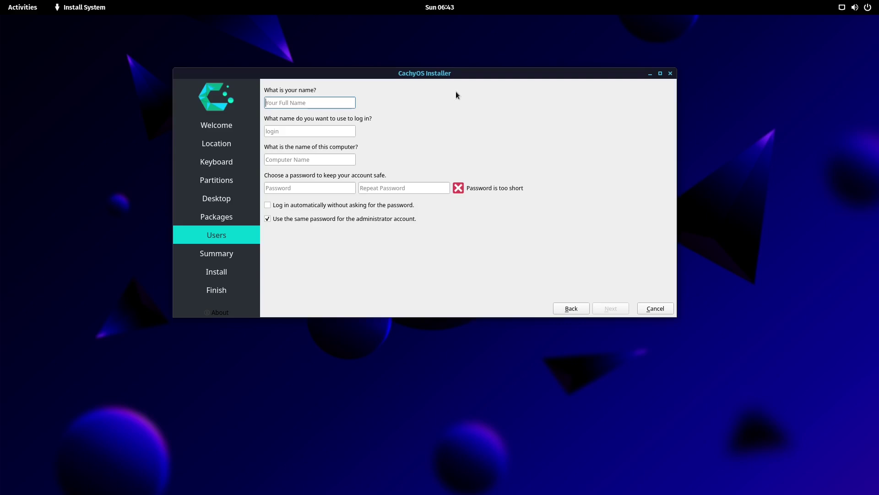
click(649, 309)
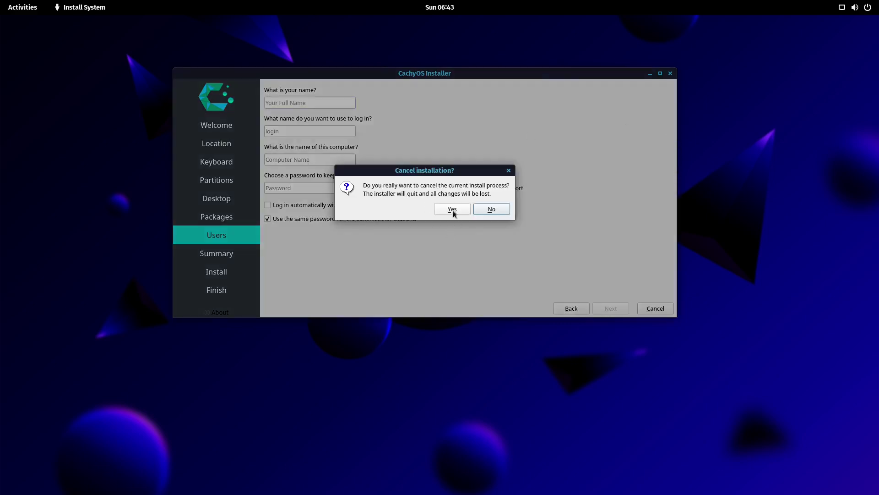
click(453, 209)
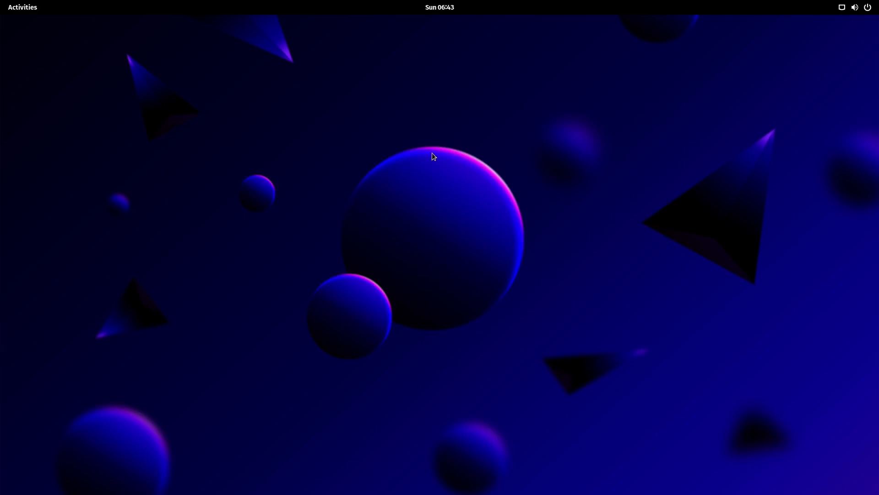
Step: Open Appearance settings from the desktop's Change Background menu and choose the Dark style
right_click(398, 144)
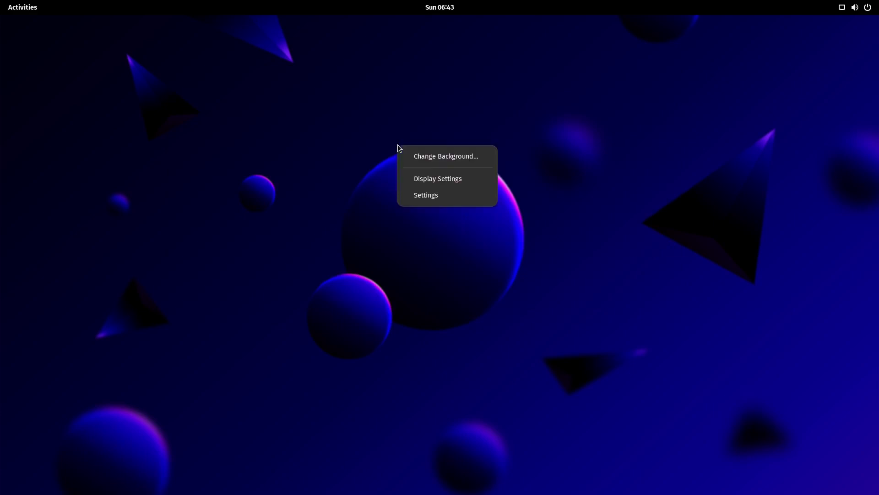
click(448, 159)
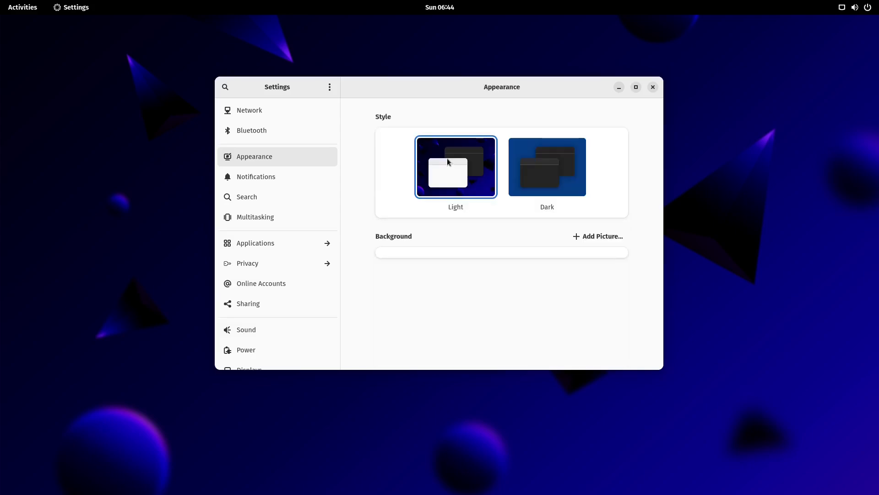
click(555, 168)
Step: Try the Light style, then switch the desktop back to Dark
scroll(280, 221, down, 5)
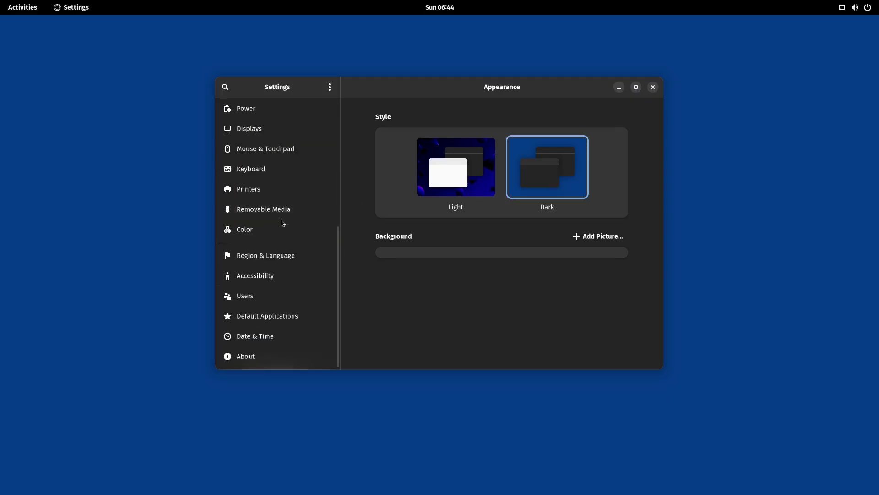
scroll(284, 223, up, 3)
scroll(282, 221, up, 3)
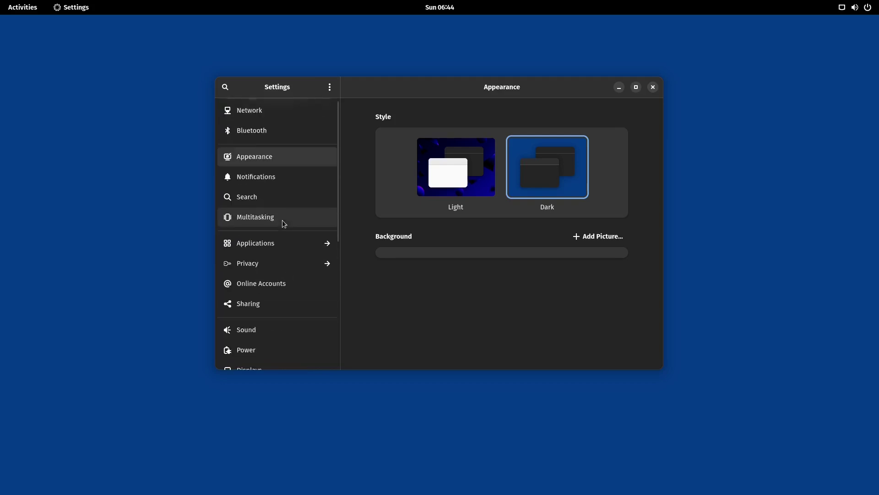
click(40, 4)
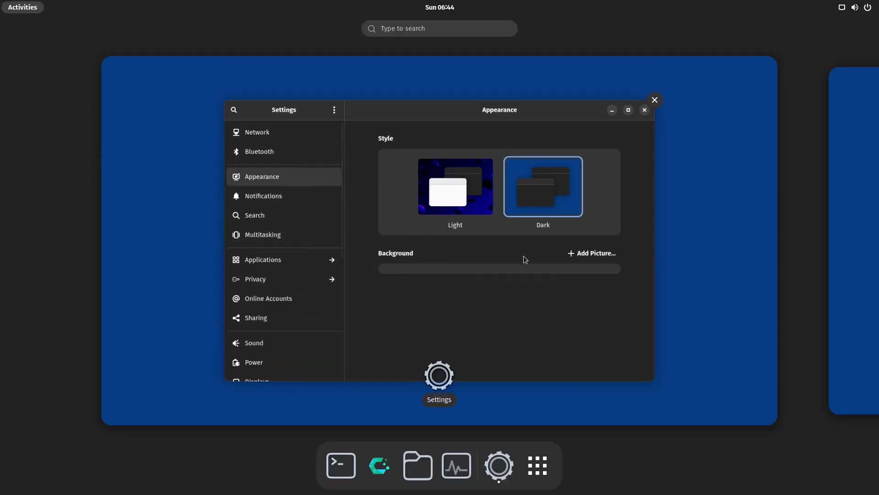
click(705, 228)
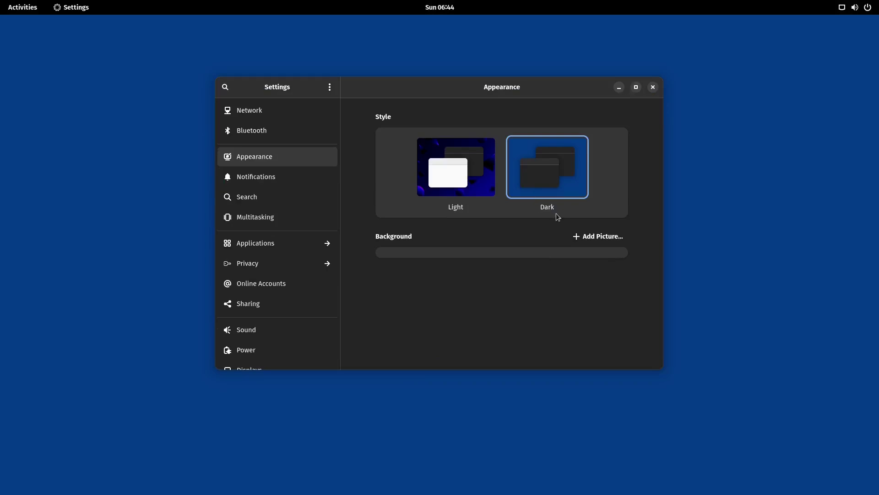
click(460, 159)
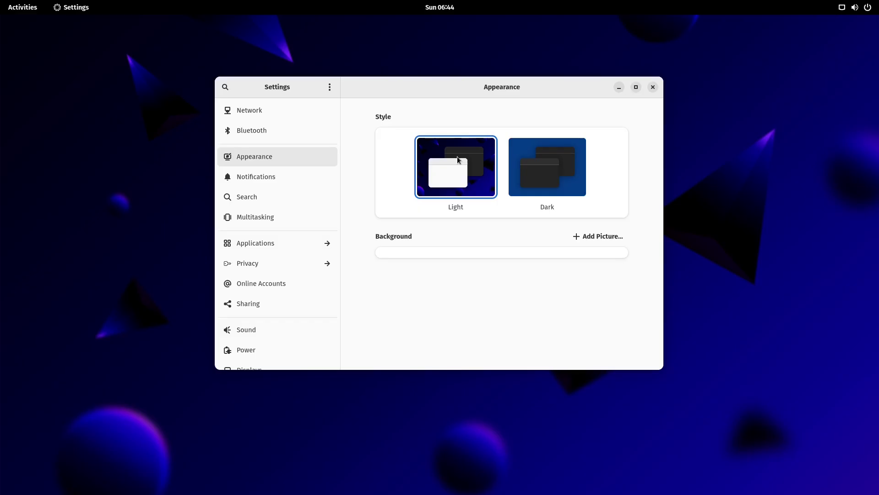
click(550, 166)
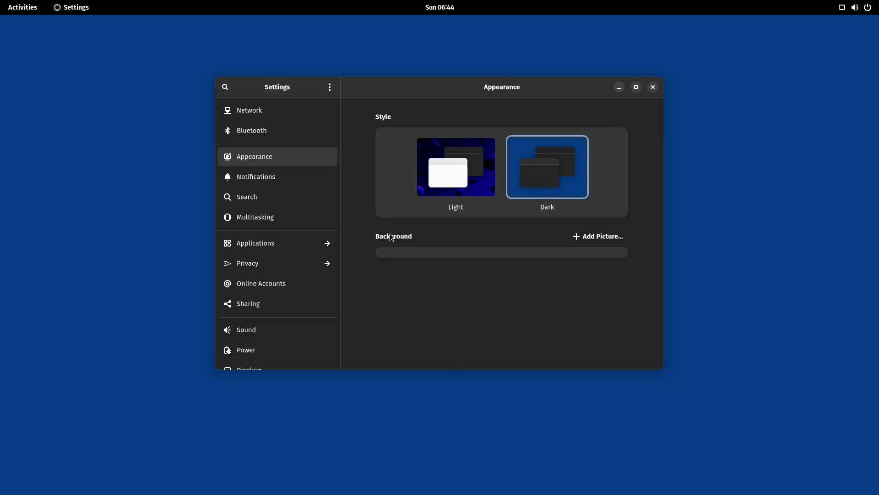